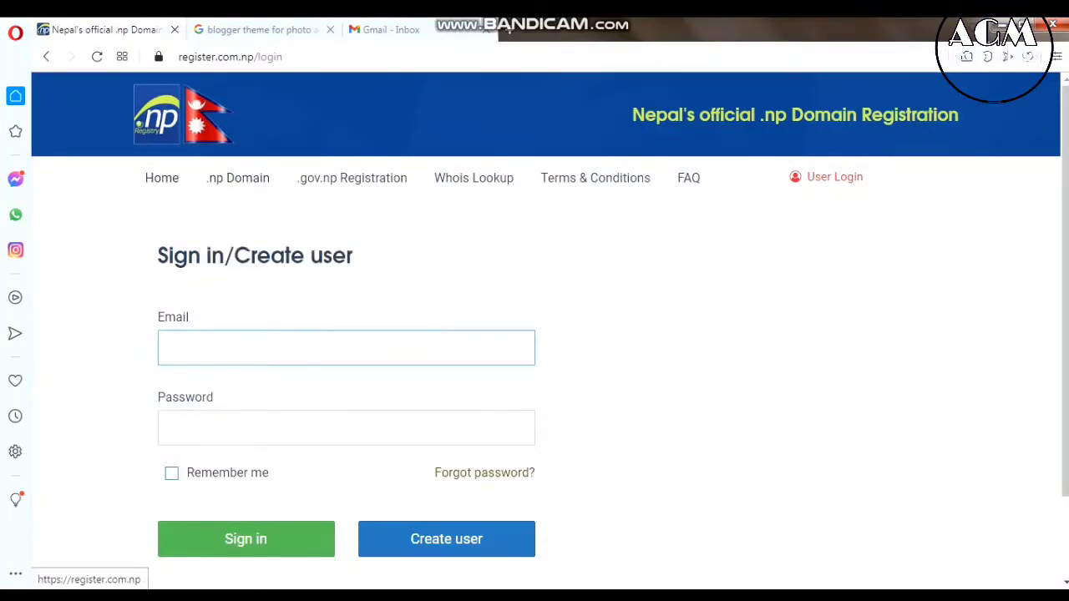
Load the register.com.np home page, search the desired .com.np domain, and copy the available name.
key("ctrl+l")
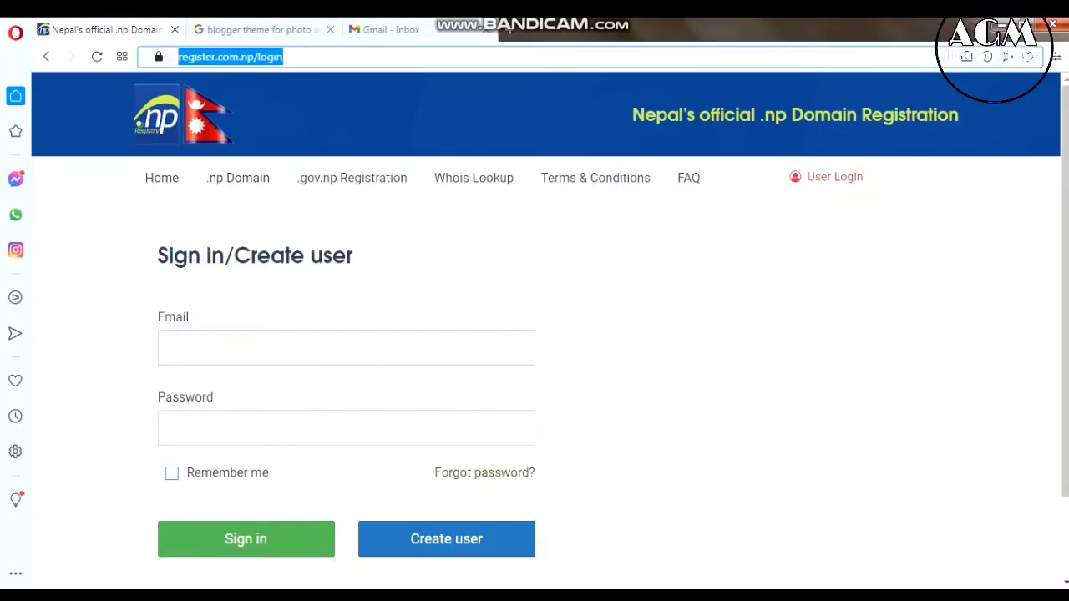
key("Return")
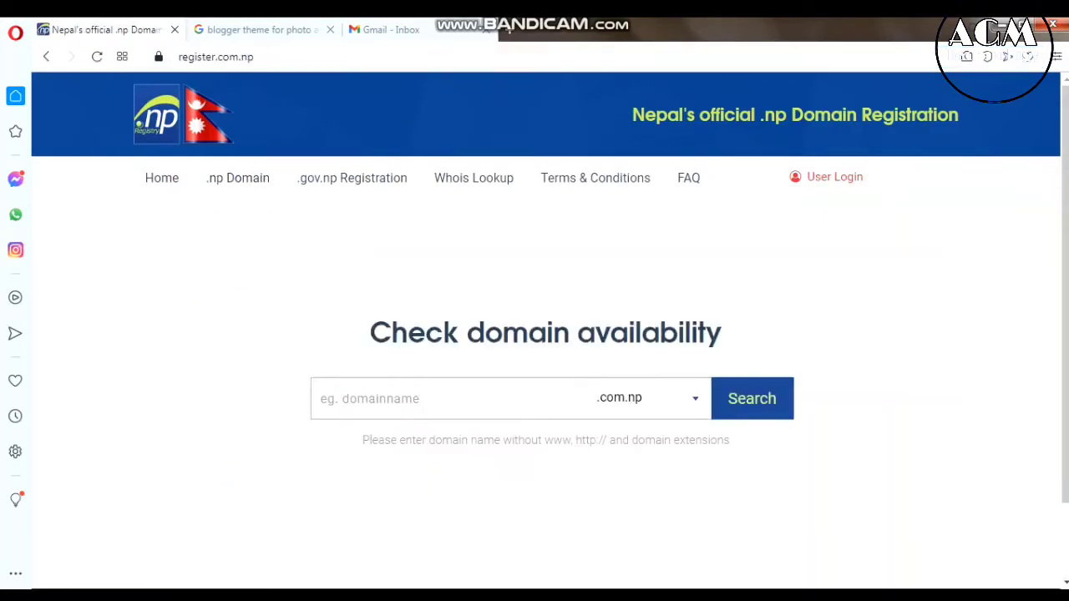
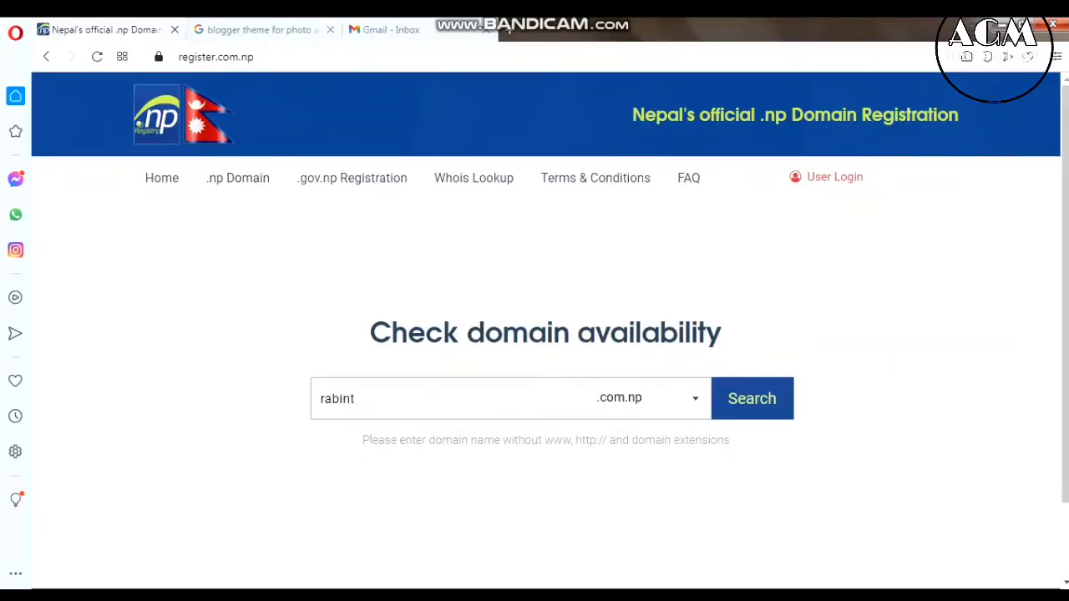
key("Return")
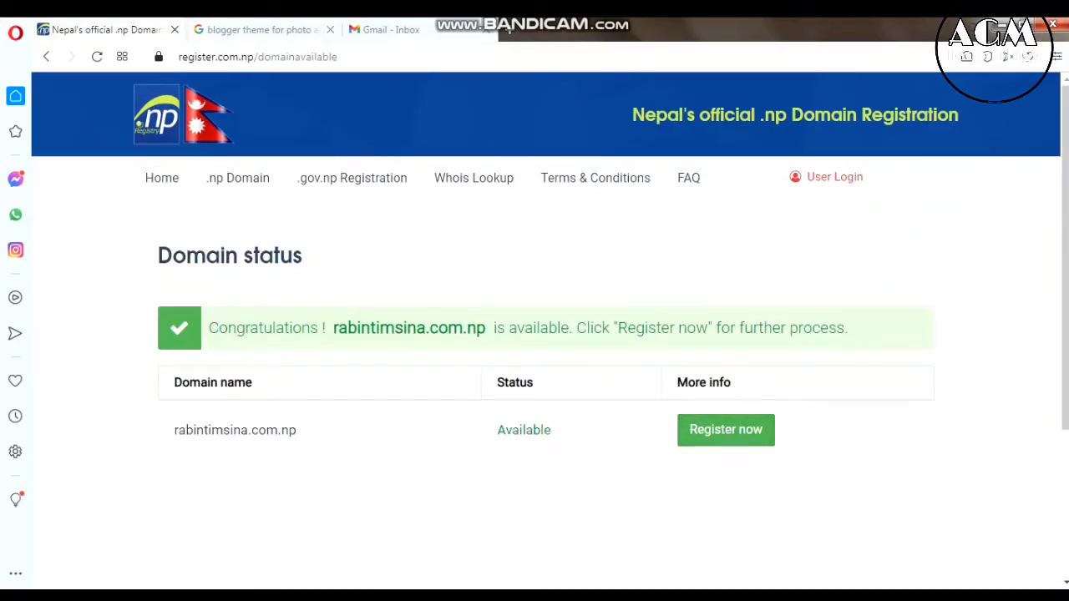
double_click(235, 431)
Start registering the available domain and open the Create user sign-up form.
left_click(279, 398)
left_click(726, 430)
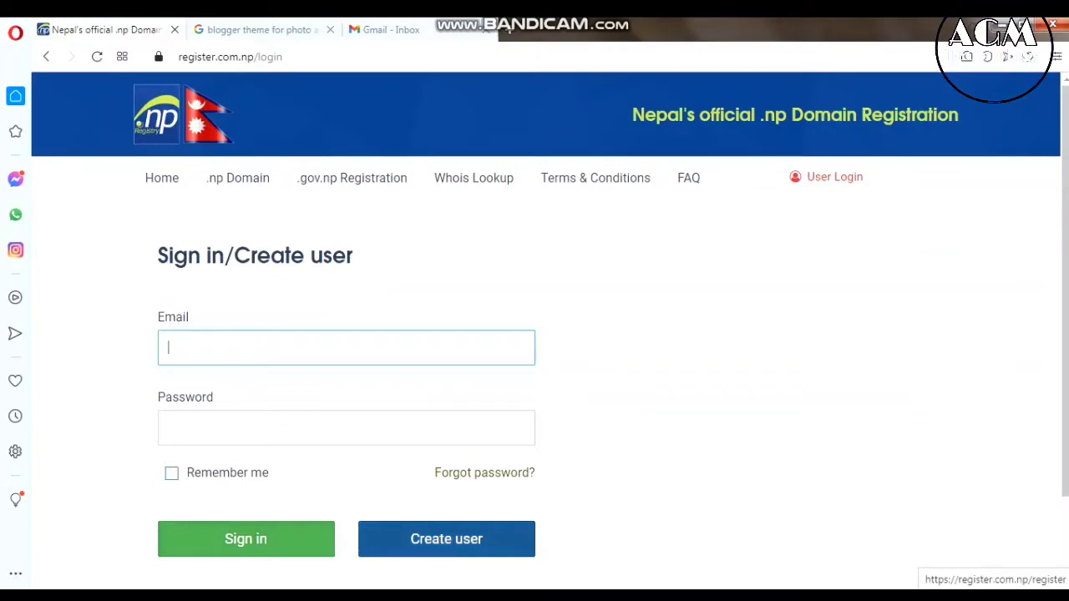
left_click(446, 539)
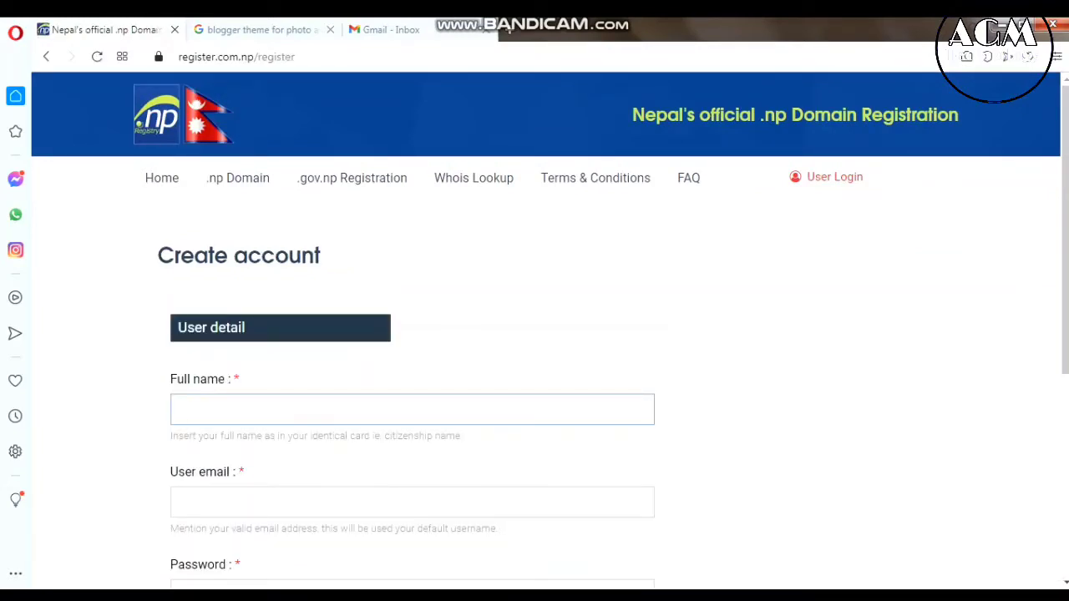
Enter the applicant's full name and paste their e-mail, deleting the stray 'Account Options' text.
left_click(412, 502)
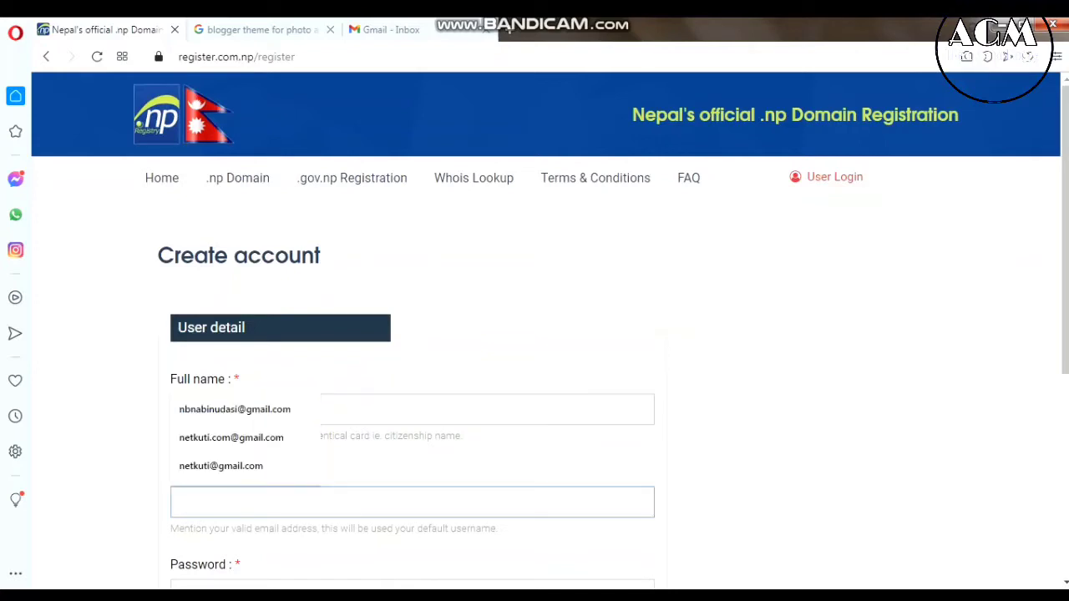
key("ctrl+v")
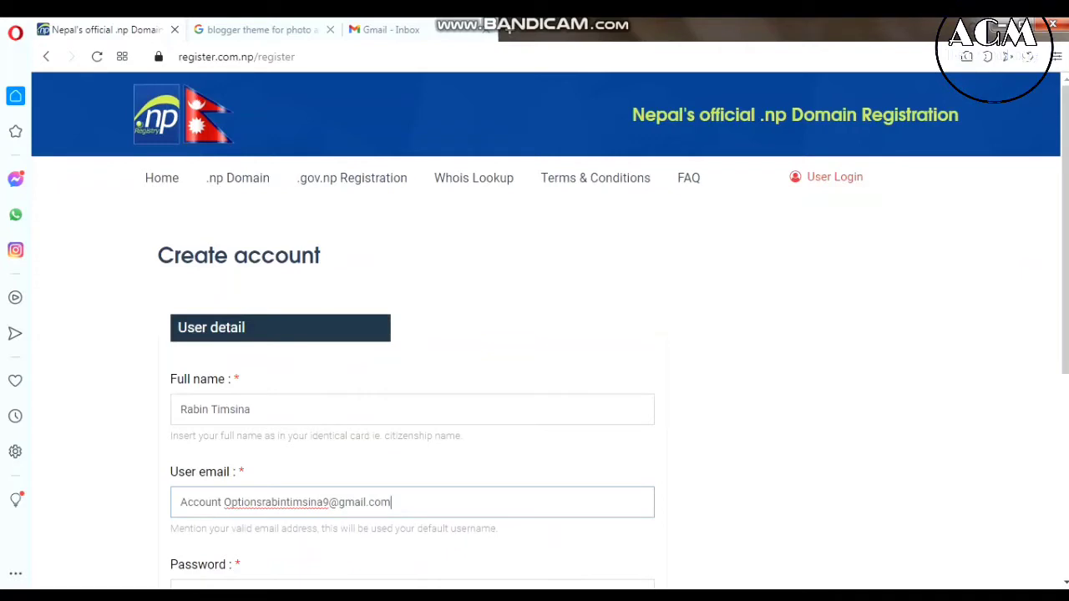
key("Home")
key("shift+Right")
key("shift+Right")
key("shift+Right")
key("shift+Right")
key("shift+Right")
key("shift+Right")
key("shift+Right")
key("shift+Right")
key("shift+Right")
key("shift+Right")
key("shift+Right")
key("shift+Right")
key("shift+Right")
key("shift+Right")
key("shift+Right")
key("BackSpace")
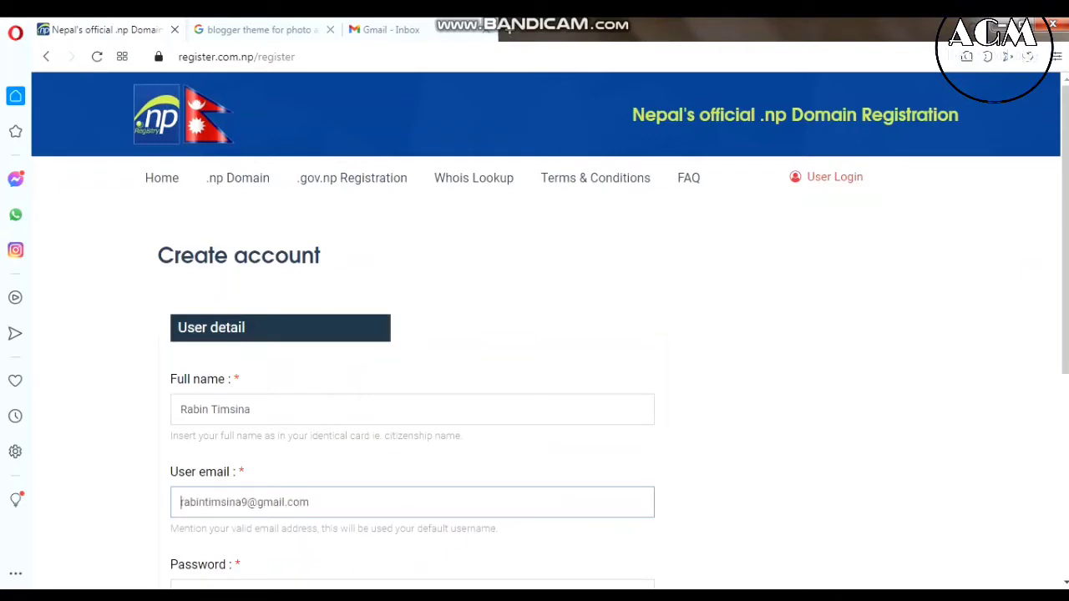
Enter the account password and its confirmation, then try submitting the form.
scroll(550, 327, "down", 1)
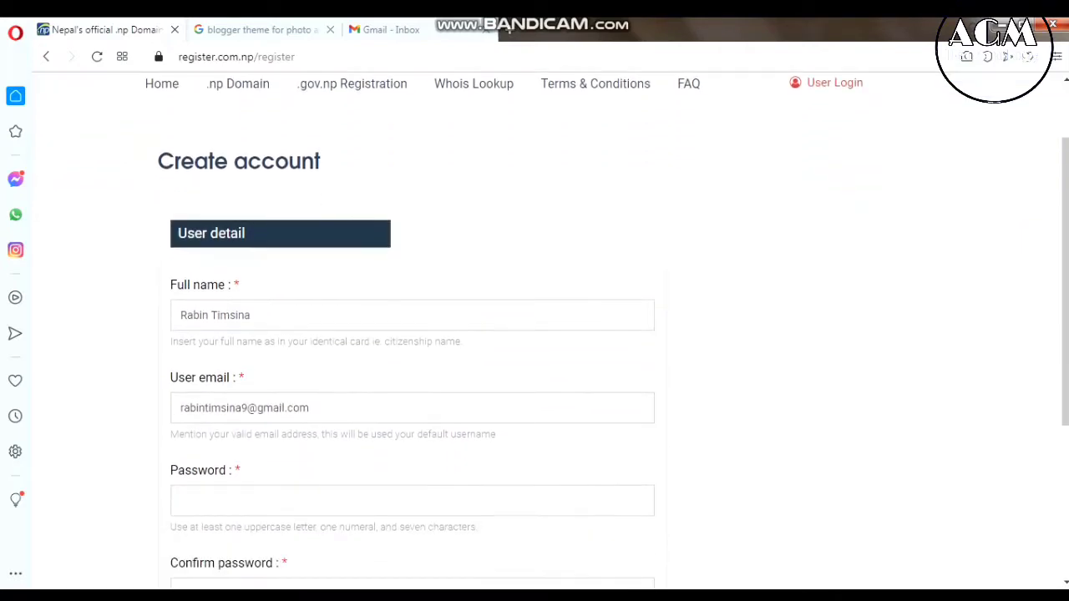
left_click(181, 500)
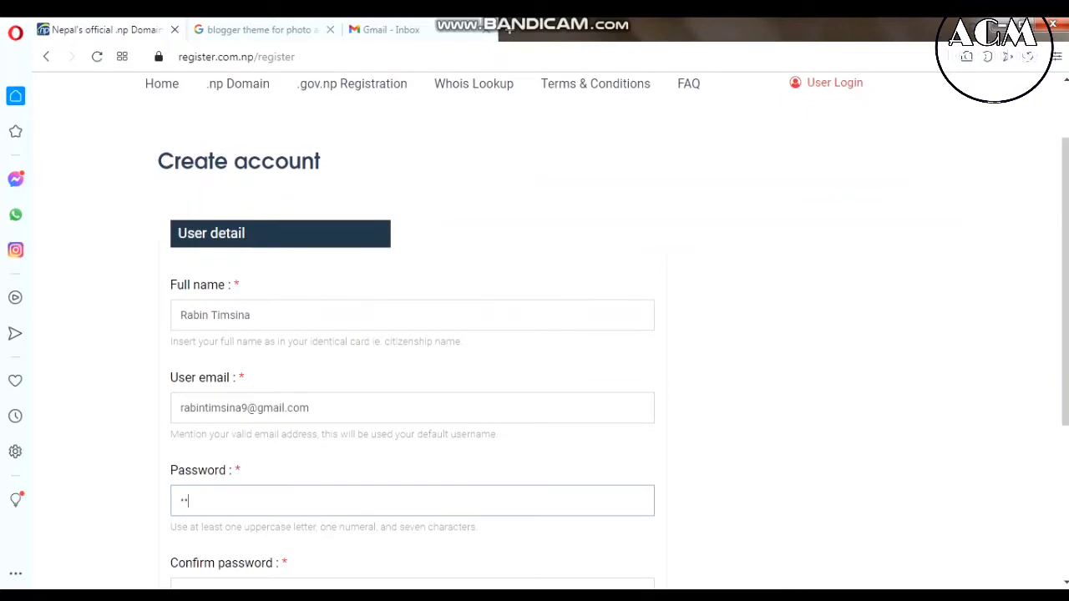
key("Tab")
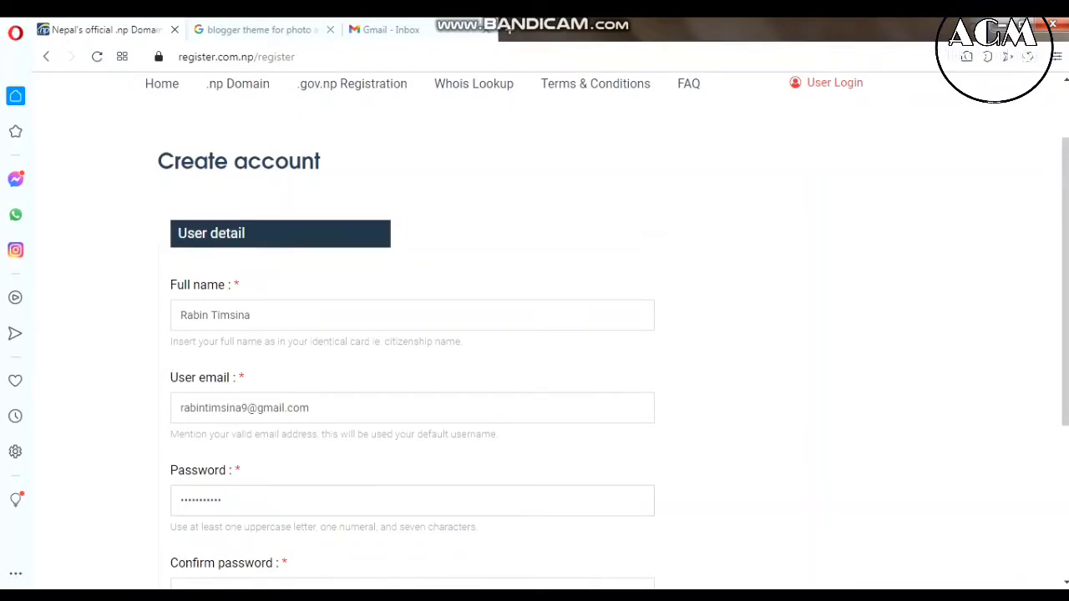
scroll(535, 334, "down", 2)
left_click(181, 499)
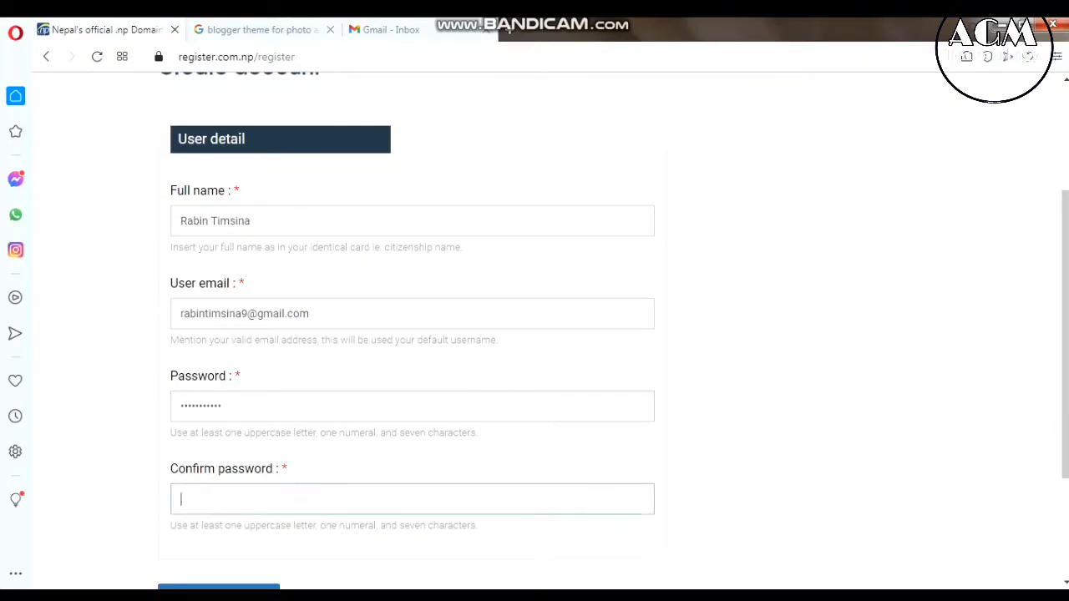
type("•••••••••")
key("Tab")
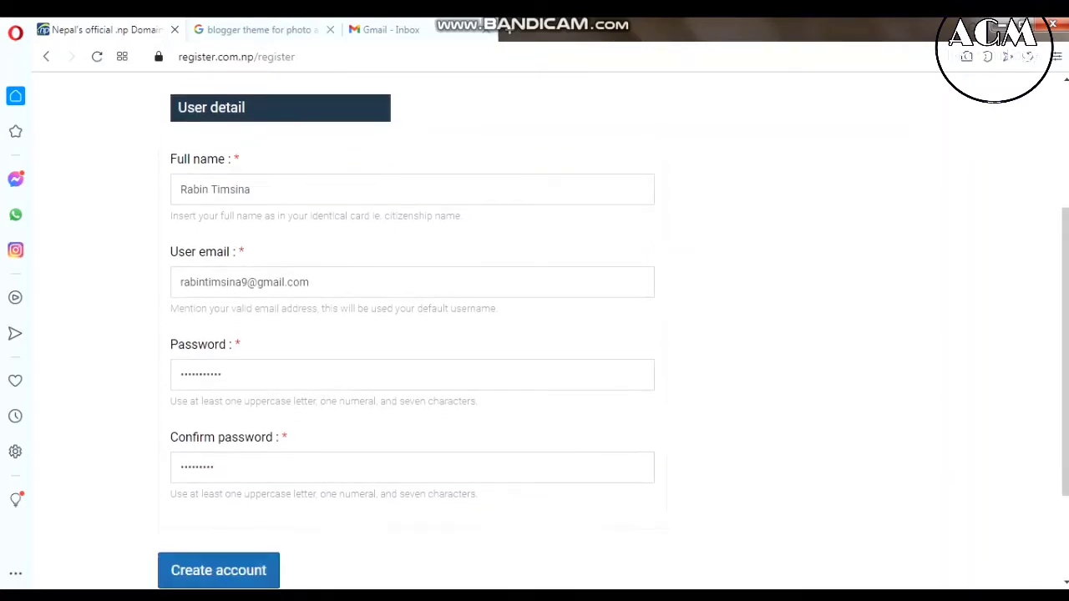
key("Return")
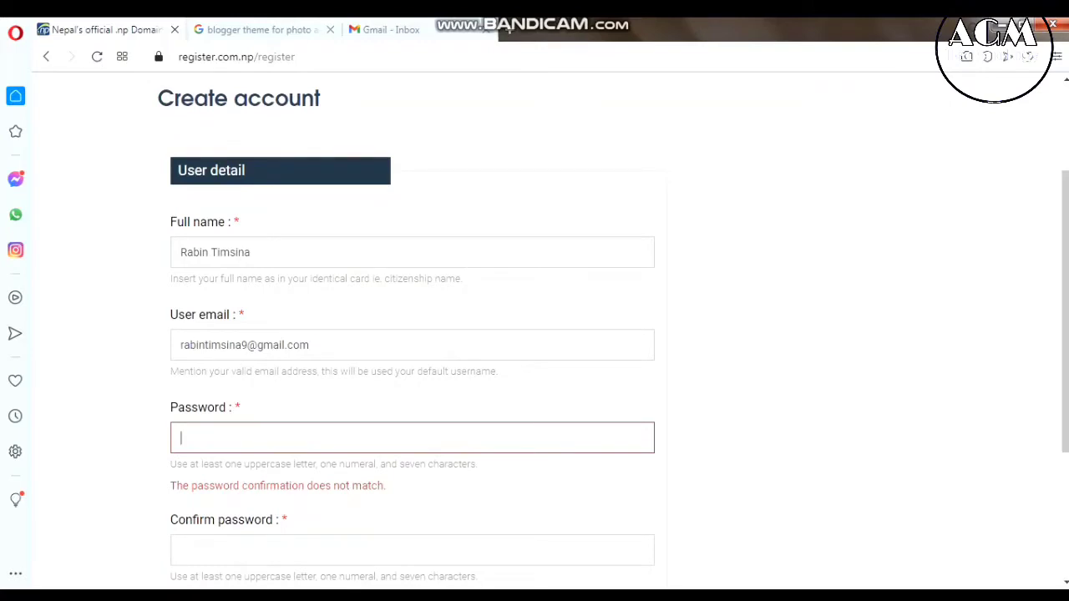
Retype both passwords after the mismatch error and create the account.
type("•••••")
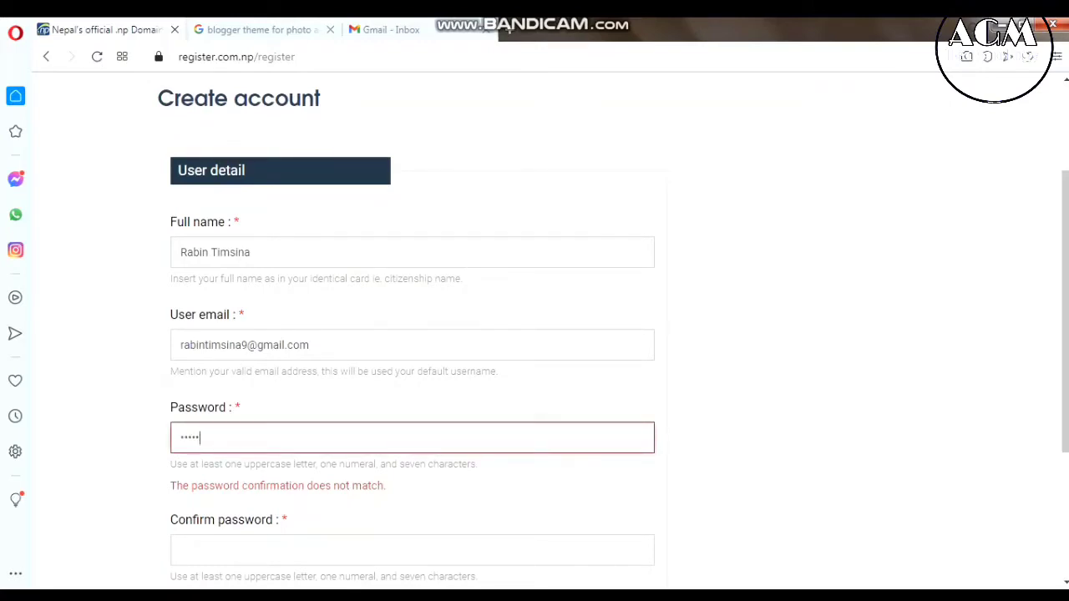
type("••••••")
left_click(180, 550)
type("•••••")
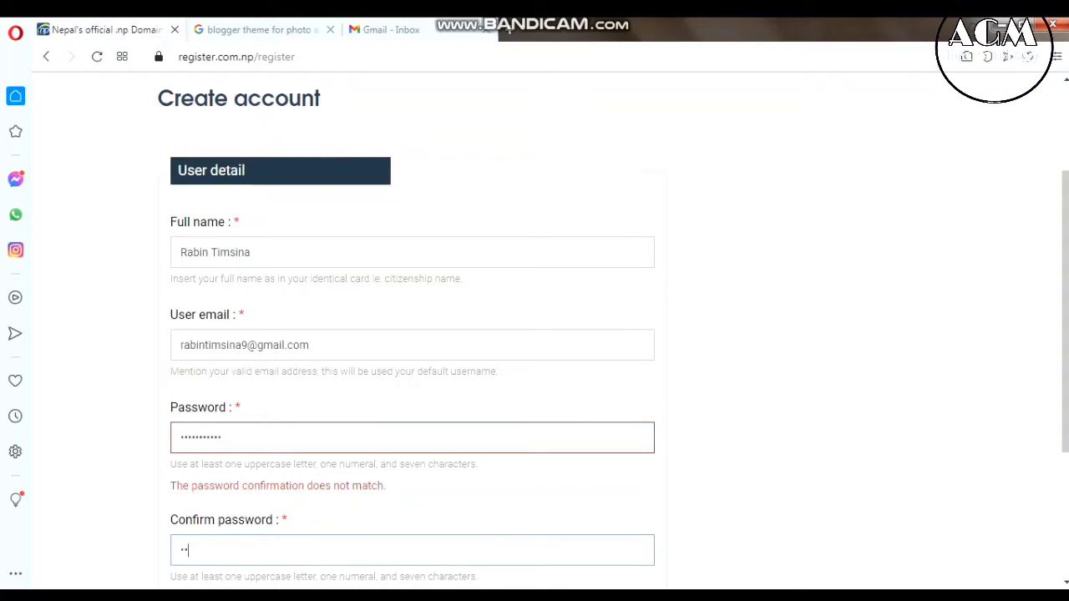
type("••••••")
key("Tab")
scroll(535, 334, "down", 3)
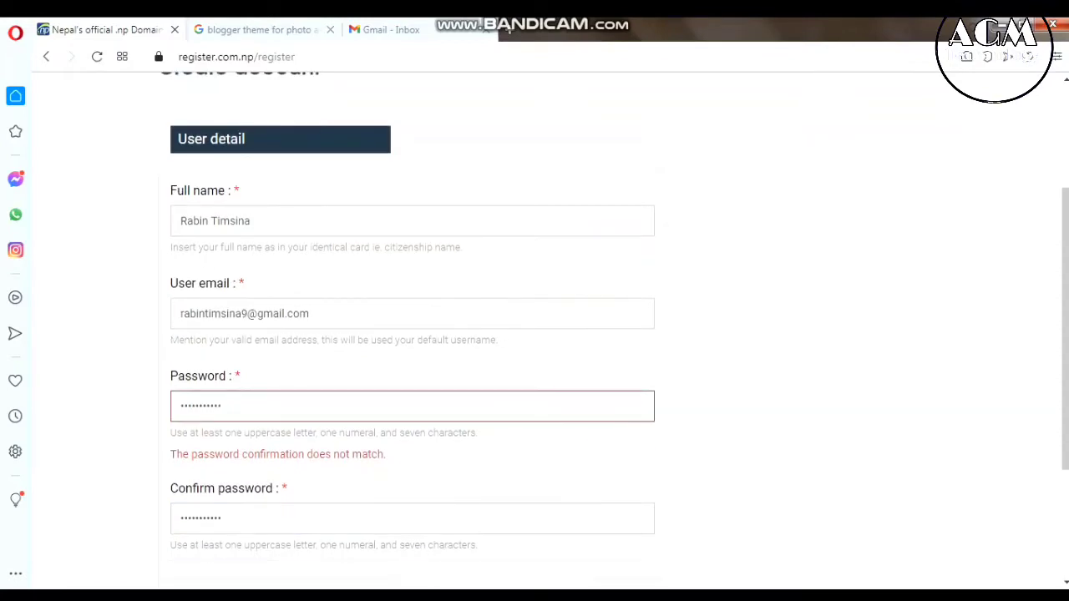
key("Tab")
key("Return")
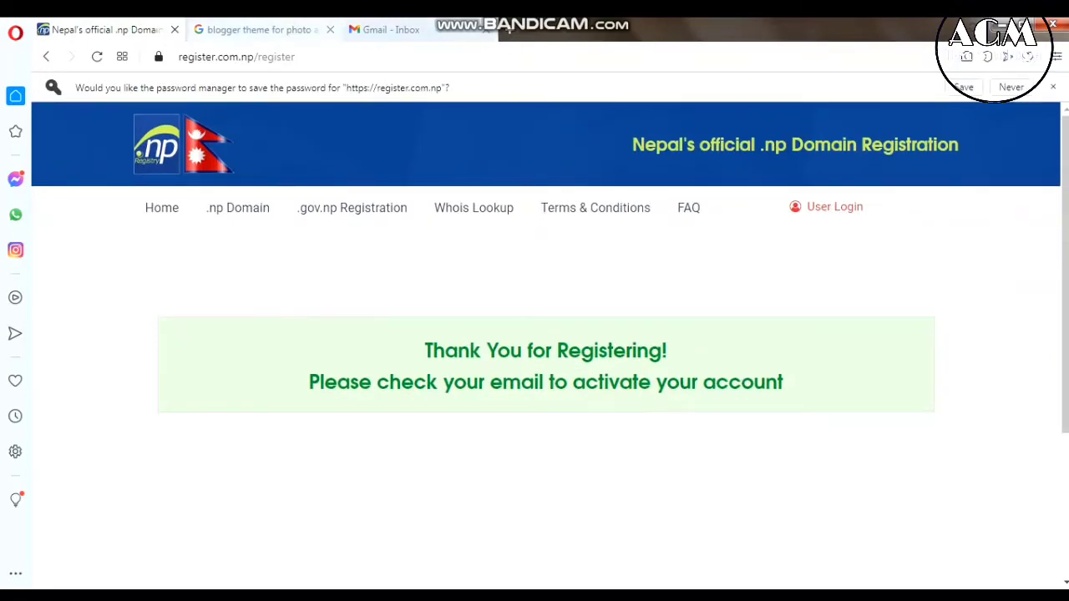
In Gmail, refresh the inbox, open the Email Verification message and click Verify.
left_click(507, 30)
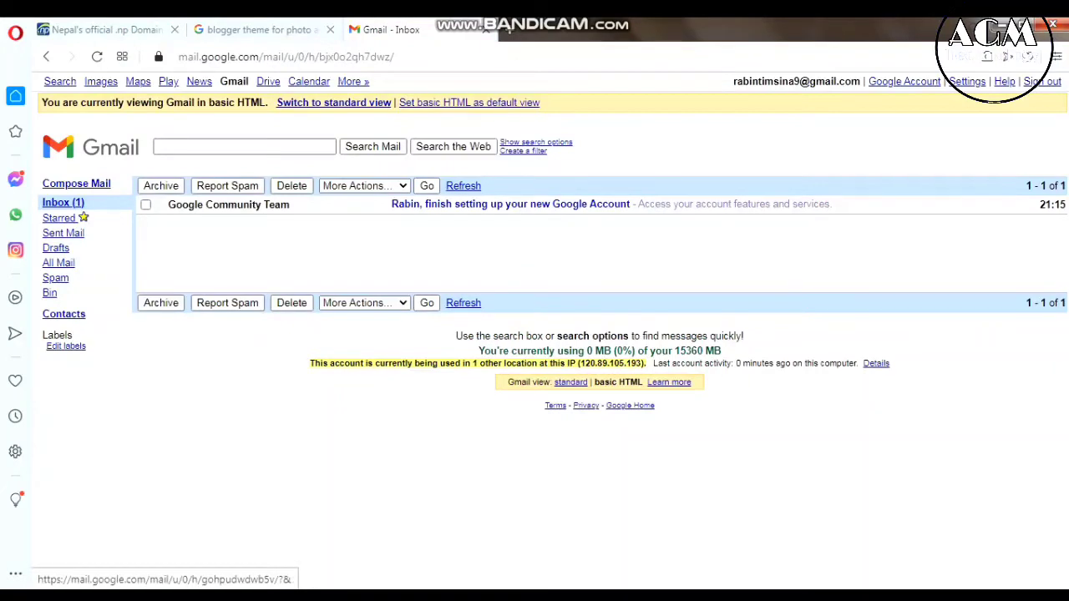
key("F5")
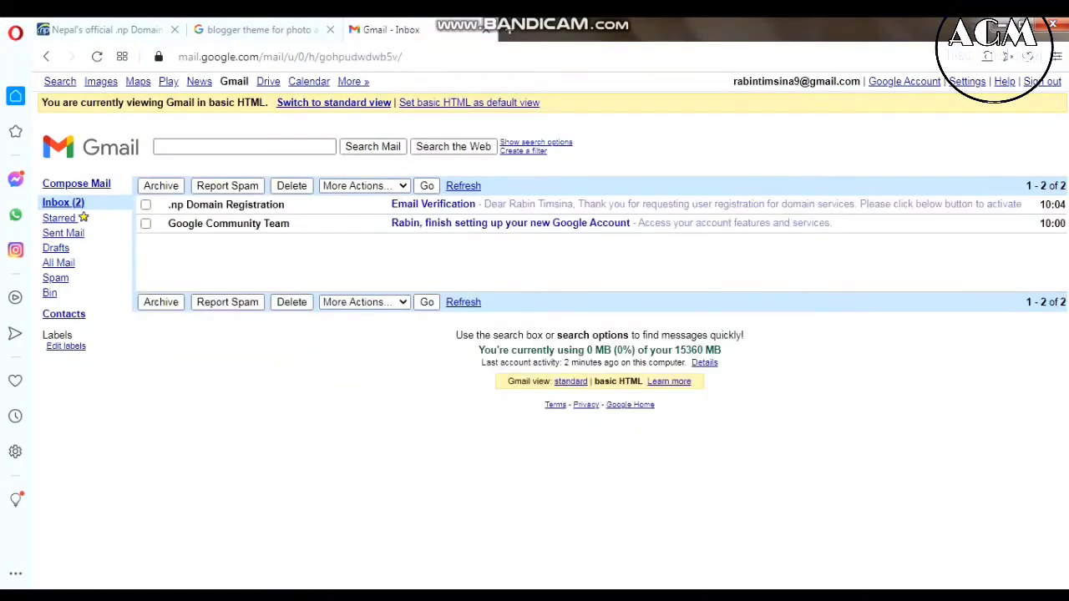
left_click(433, 204)
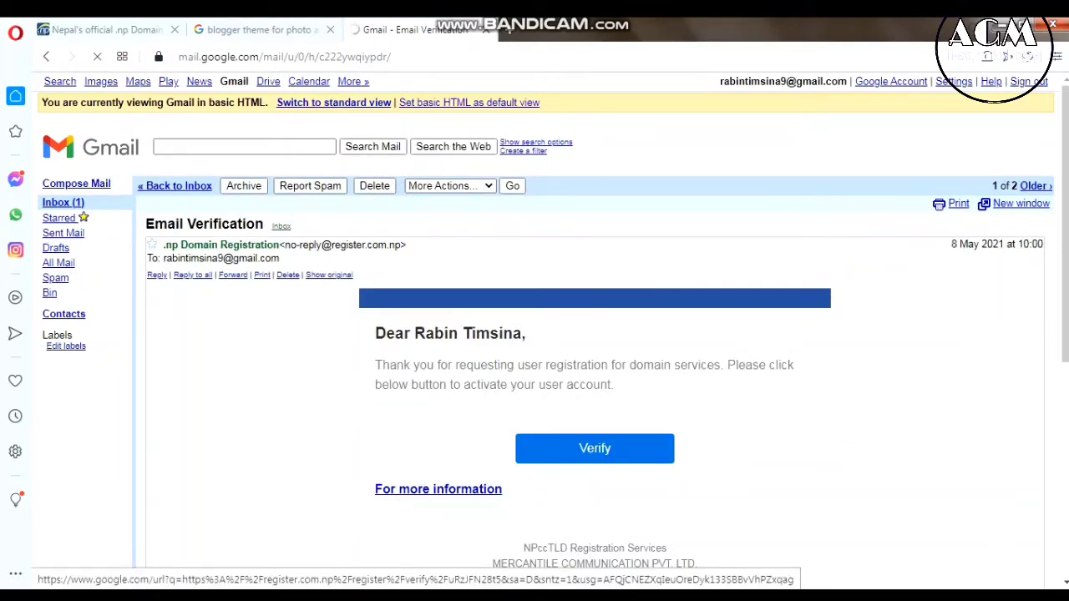
left_click(595, 449)
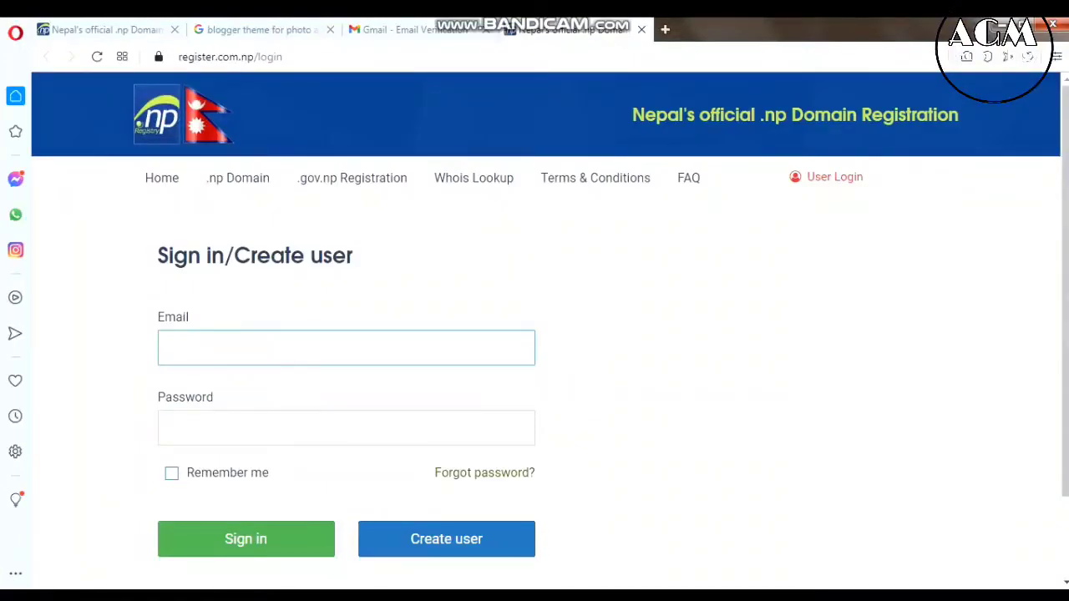
Sign in to register.com.np using the saved e-mail address and the account password.
key("Down")
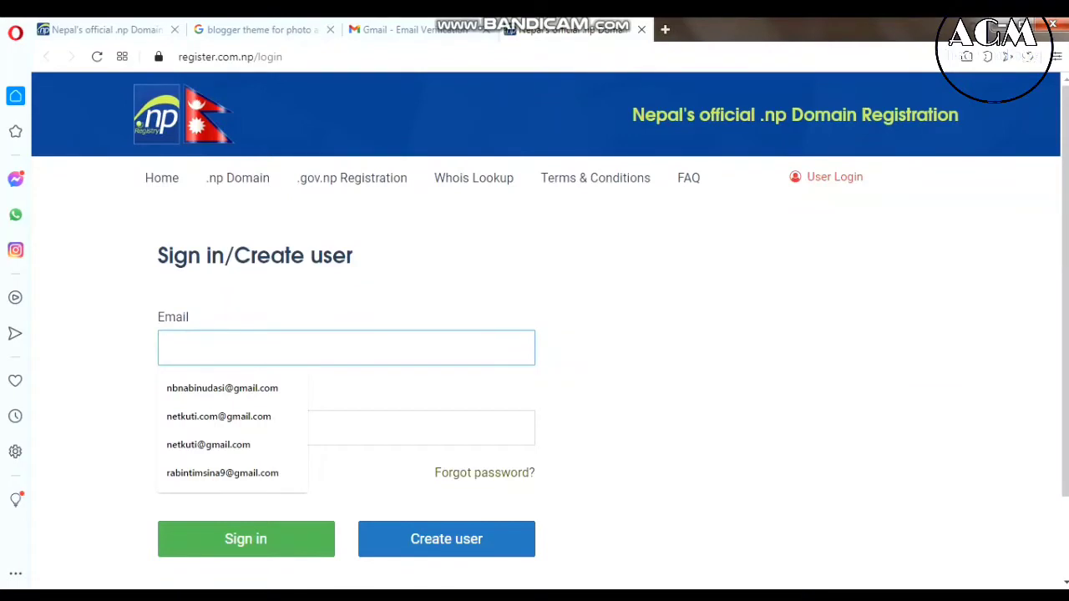
type("ra")
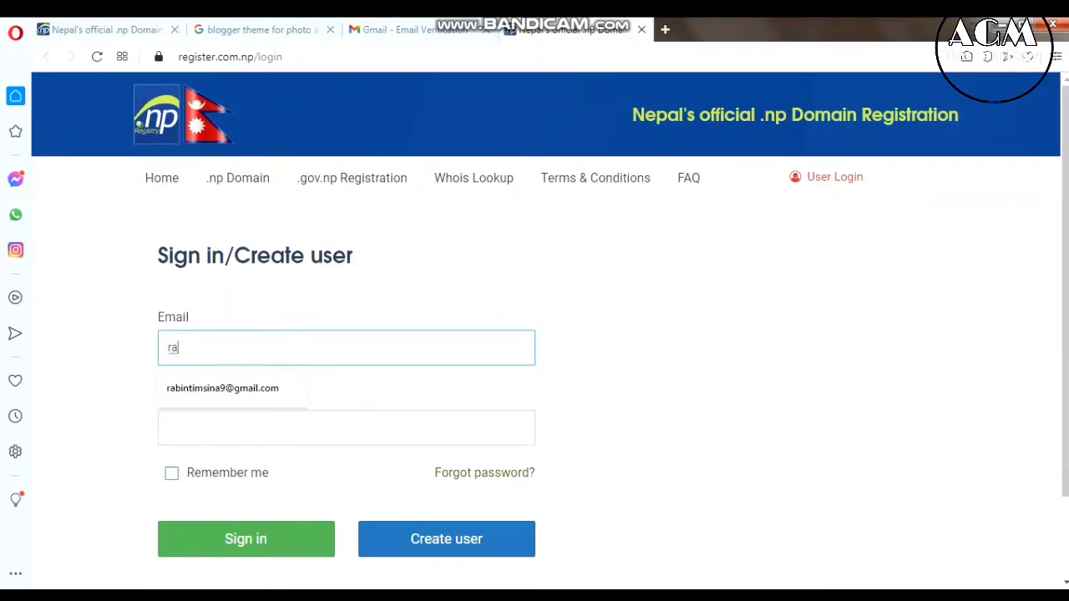
key("Down")
key("Return")
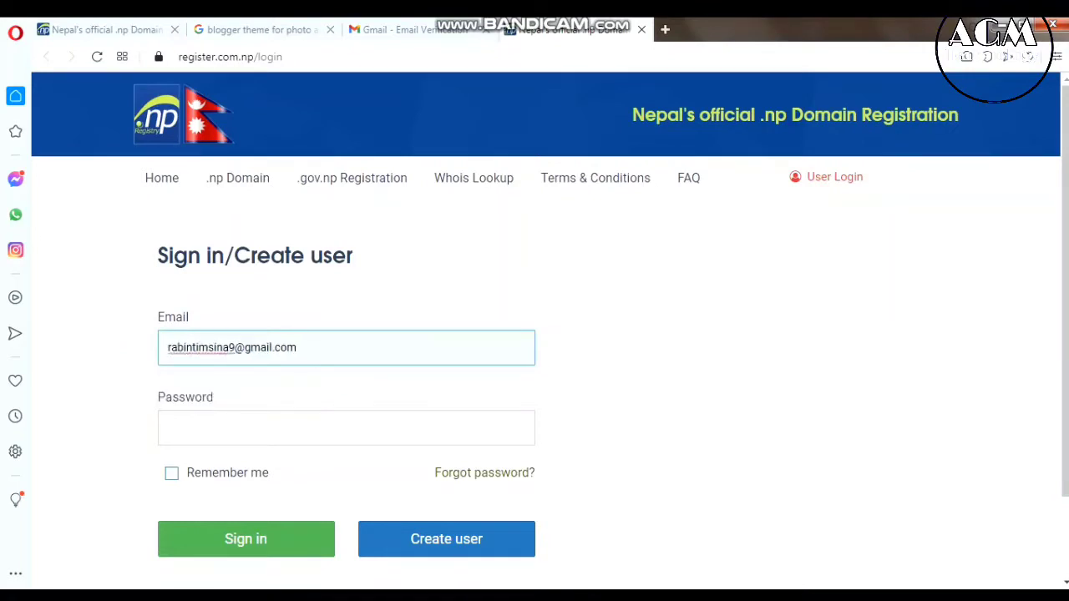
key("Tab")
type("****")
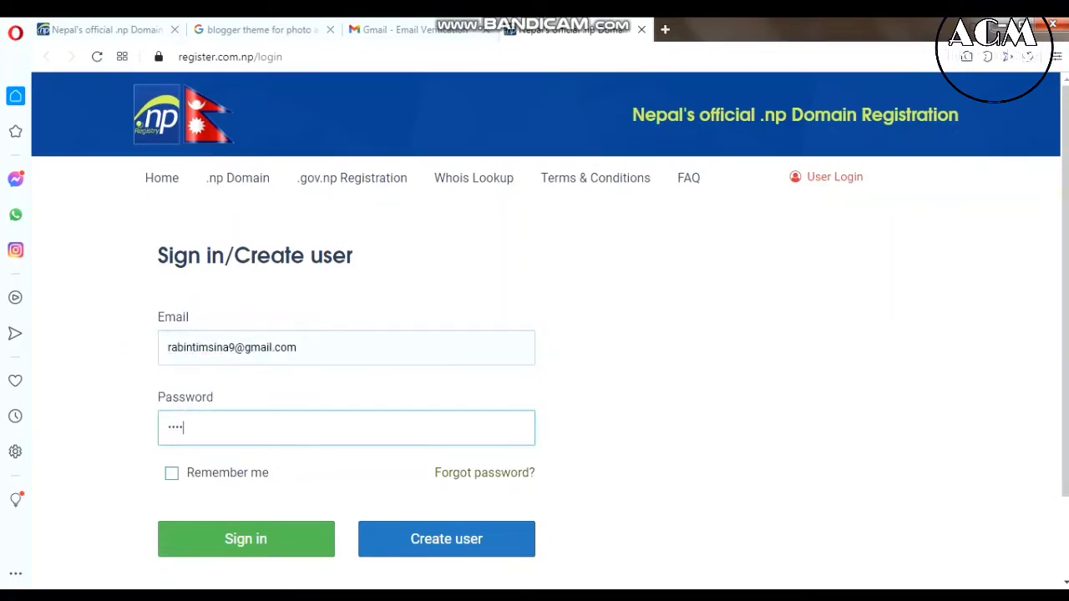
type("*")
key("BackSpace")
key("BackSpace")
key("BackSpace")
key("BackSpace")
key("BackSpace")
type("***********")
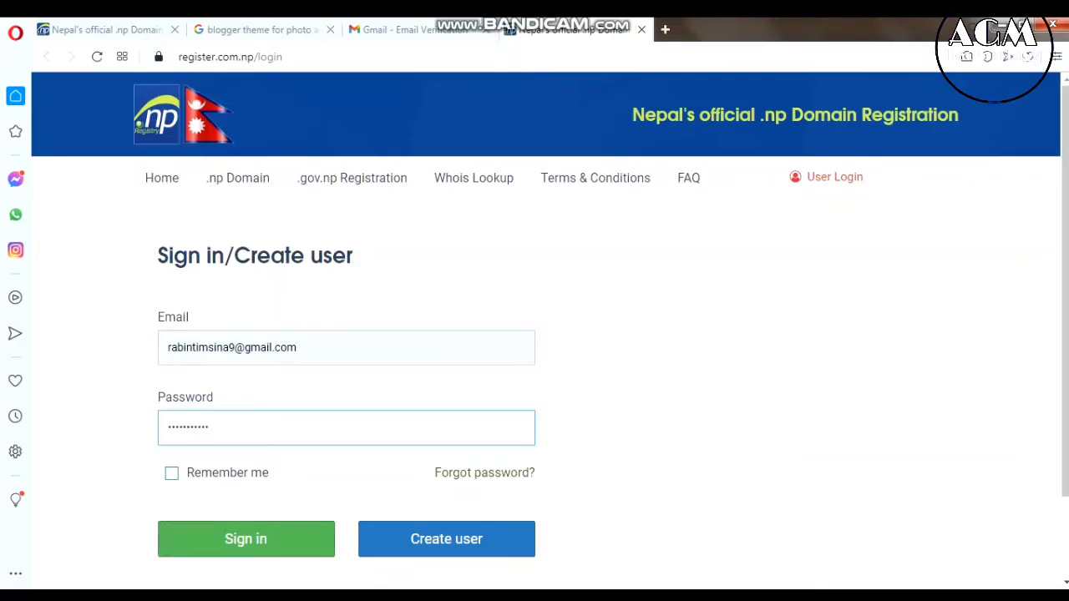
left_click(246, 539)
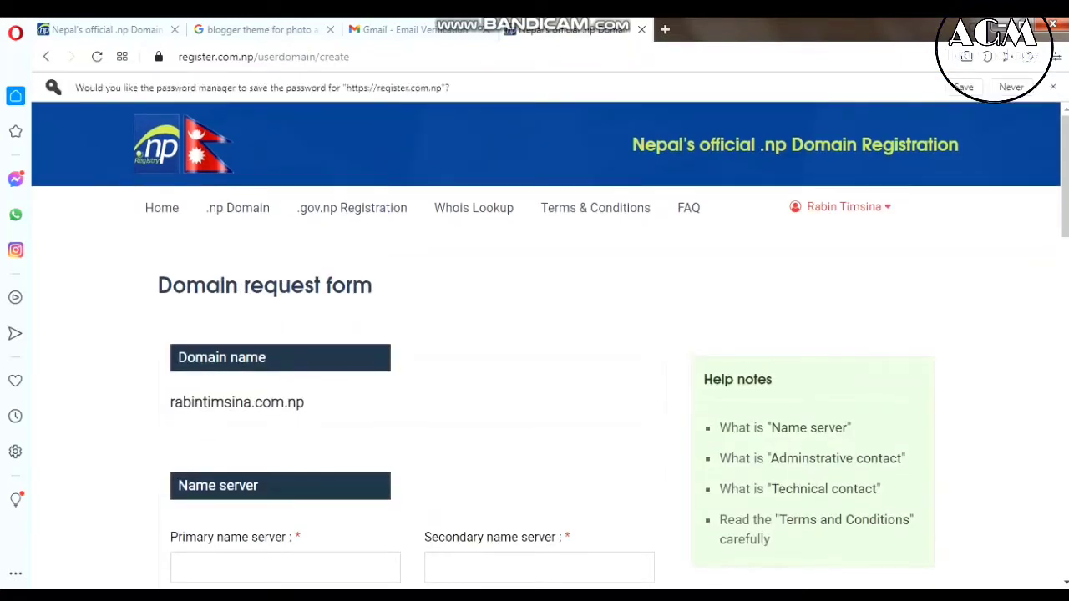
Type the applicant's full name into the Administrative contact Full name field.
scroll(550, 343, "down", 4)
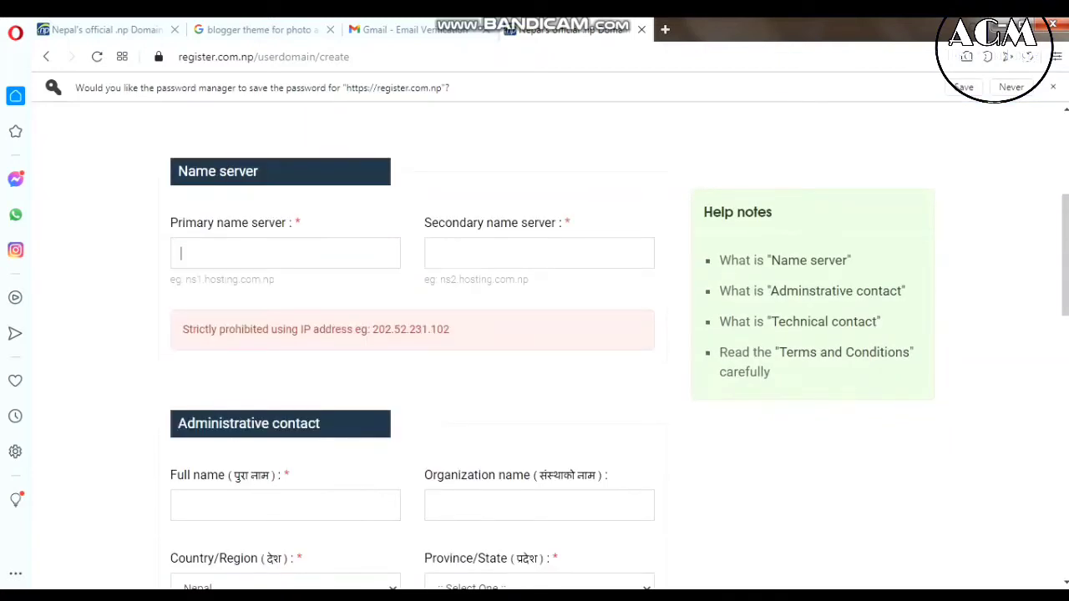
left_click(181, 253)
left_click(434, 253)
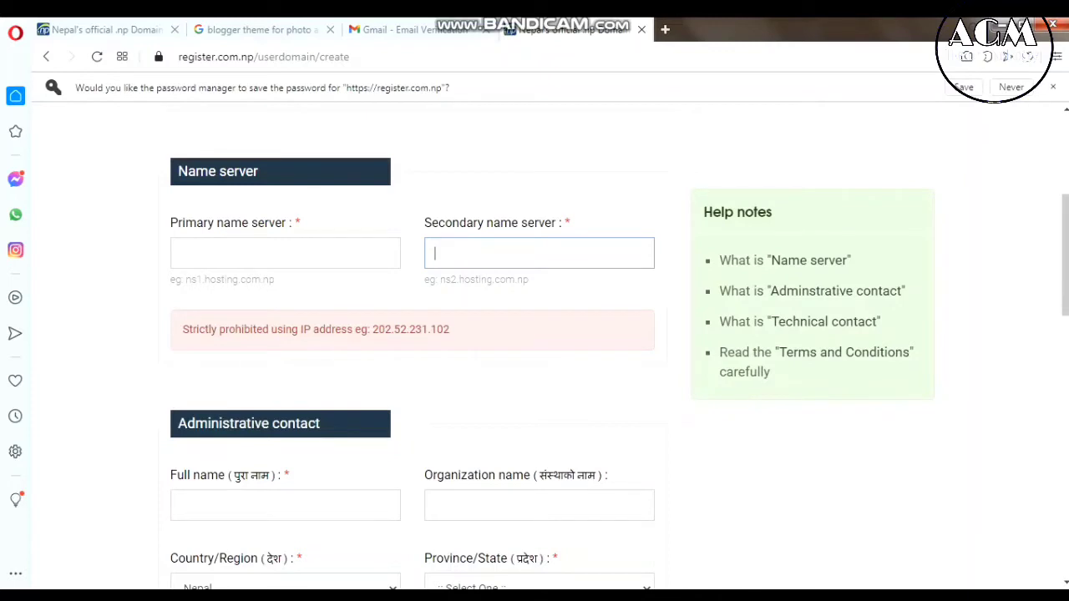
scroll(534, 351, "down", 2)
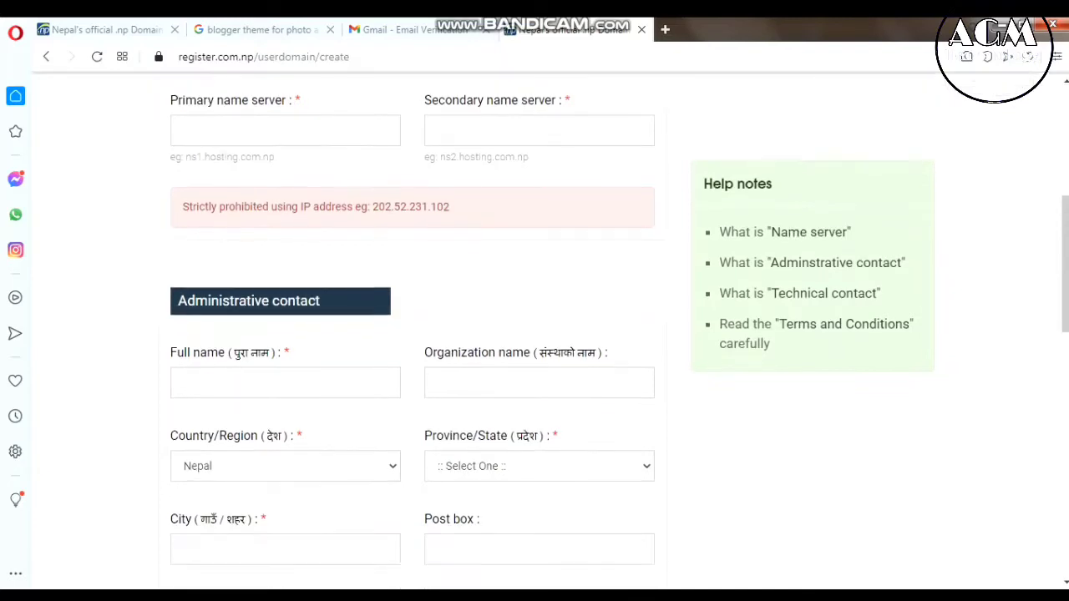
left_click(284, 381)
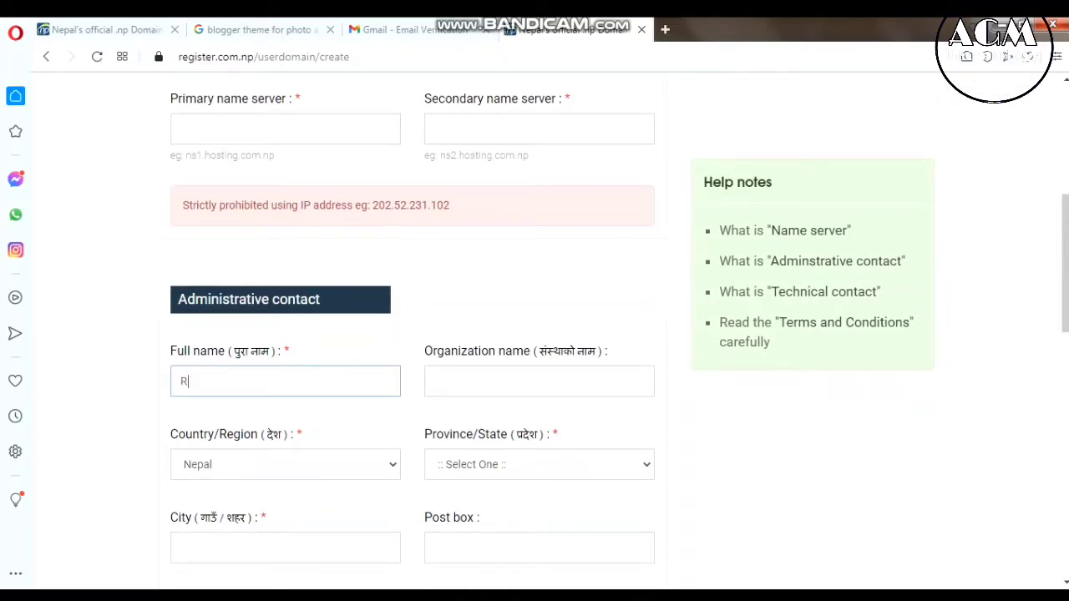
scroll(412, 334, "down", 1)
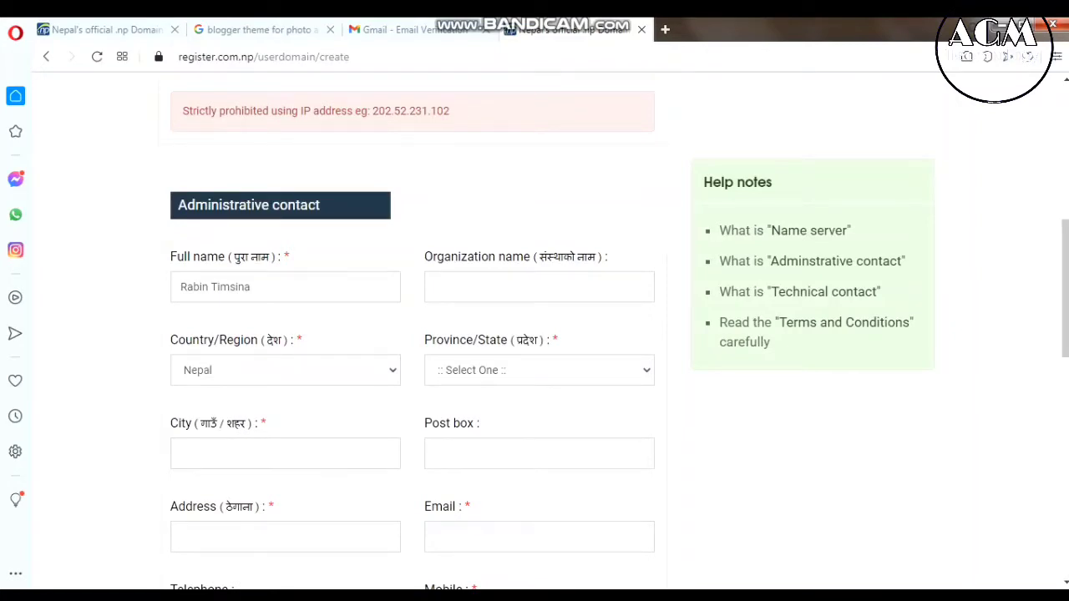
Choose Province 1 and enter the administrative contact's city.
left_click(539, 370)
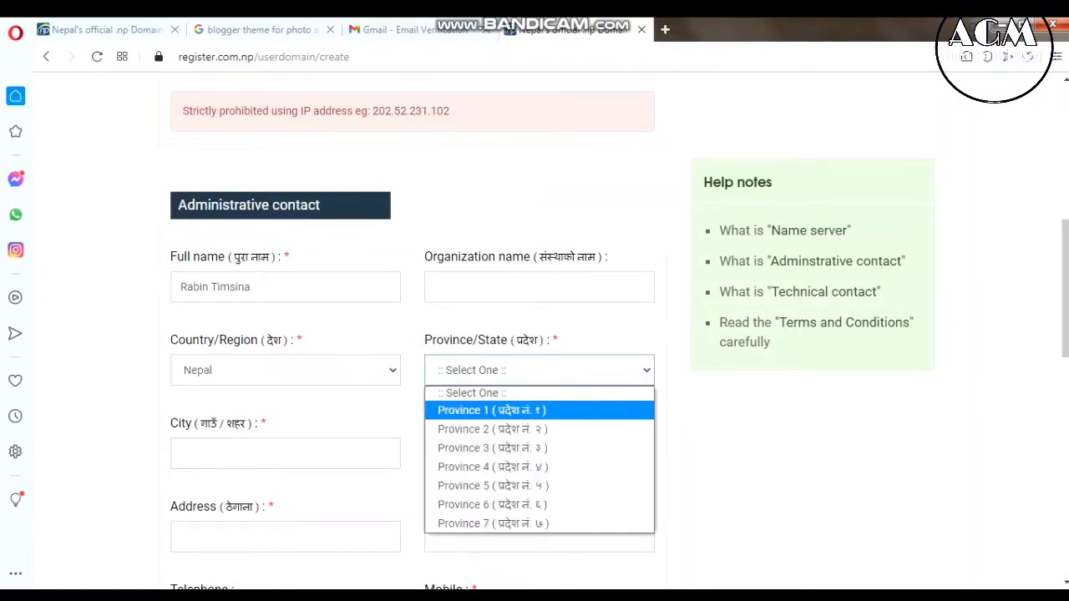
key("Return")
left_click(284, 453)
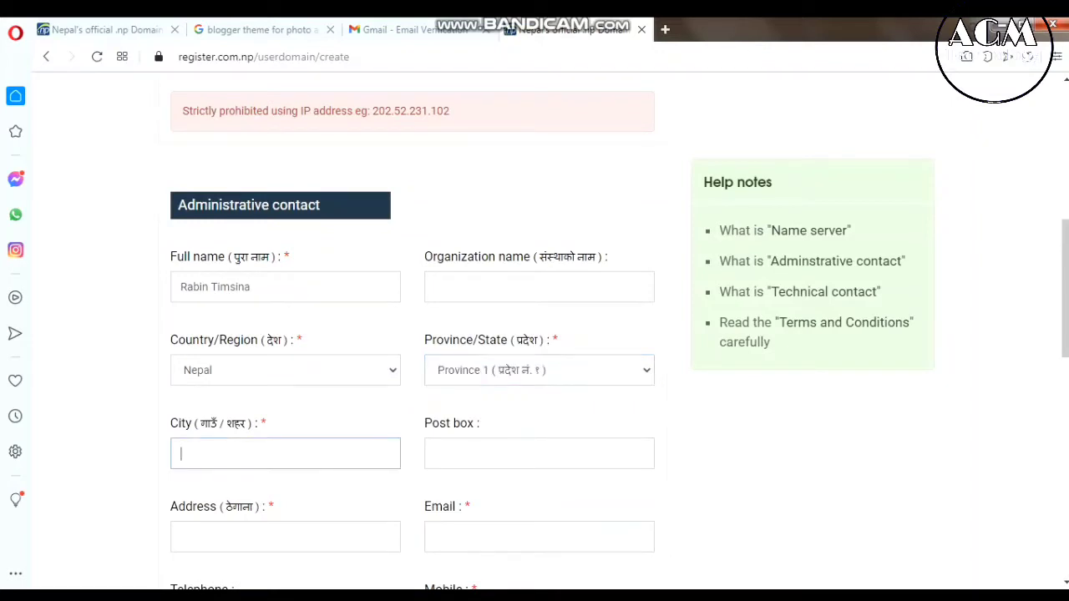
type("Hikihang")
Type the administrative contact's street address, correcting its ward number.
scroll(535, 334, "down", 1)
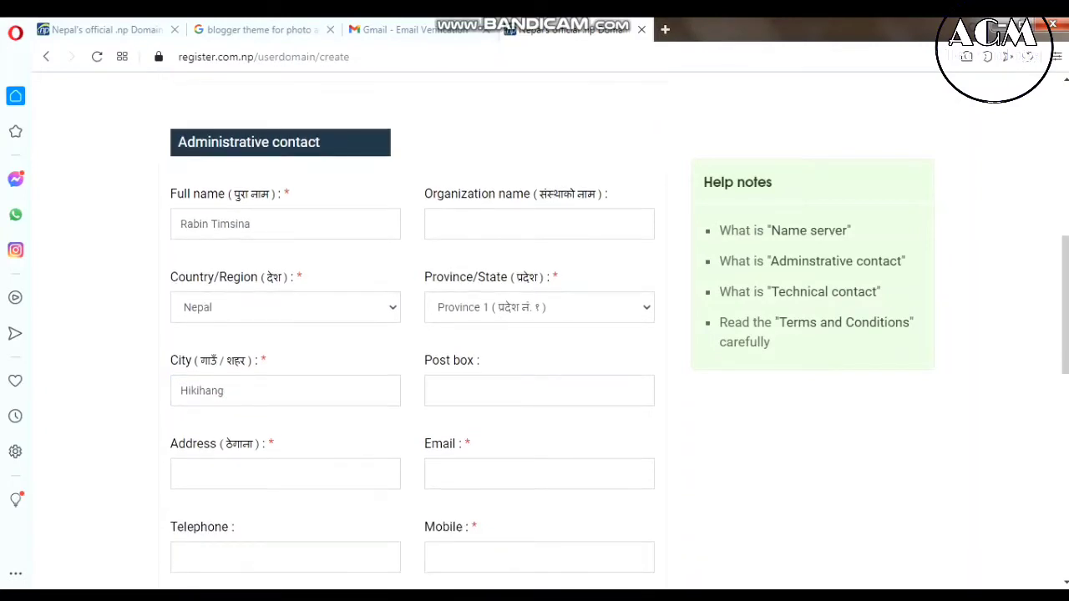
left_click(538, 473)
type("tim")
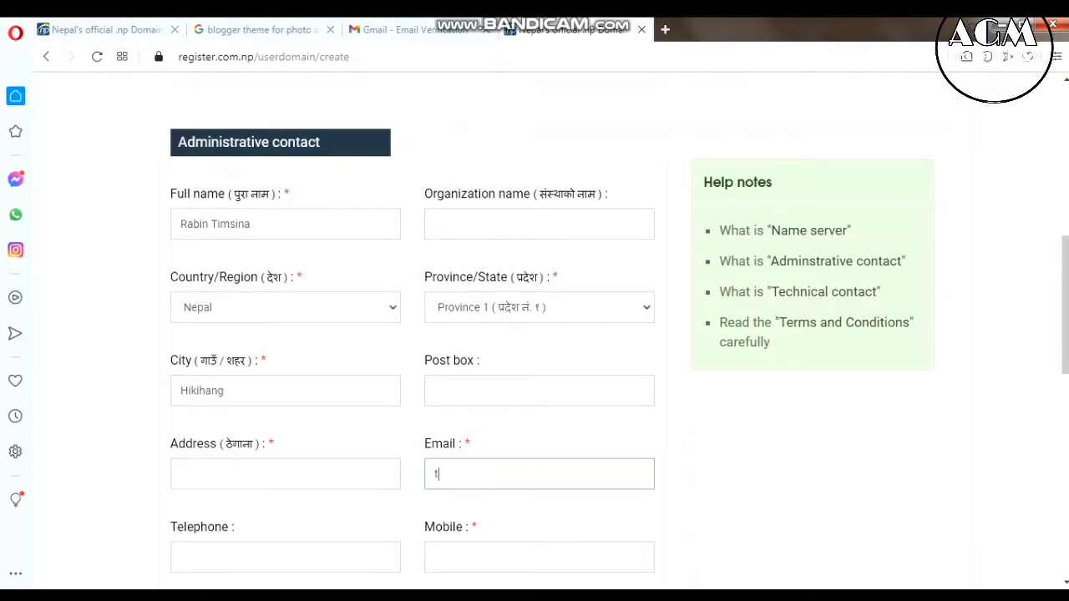
key("BackSpace")
key("BackSpace")
key("BackSpace")
left_click(284, 474)
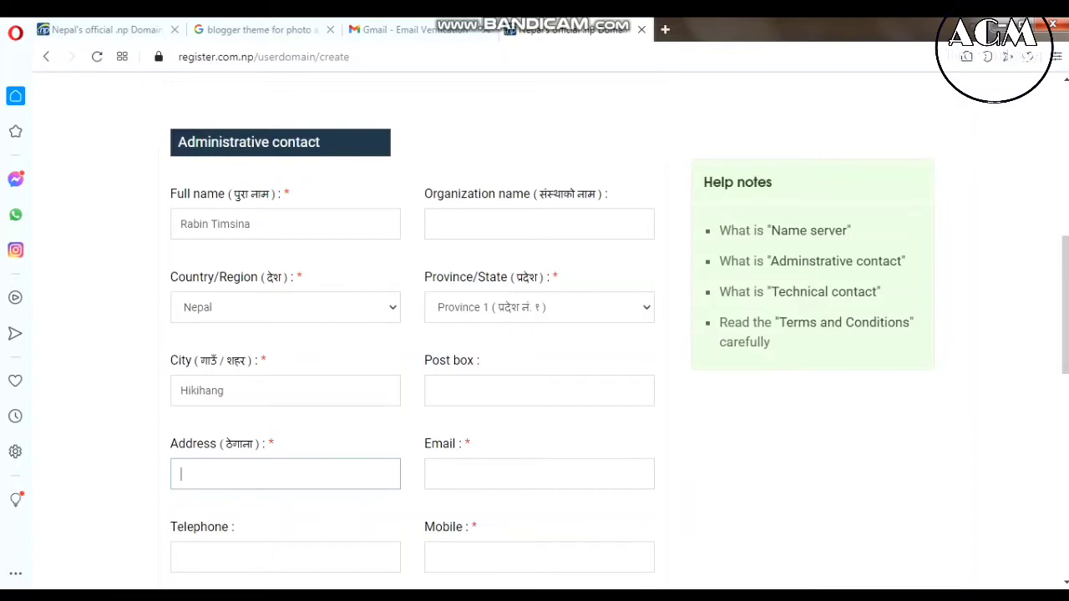
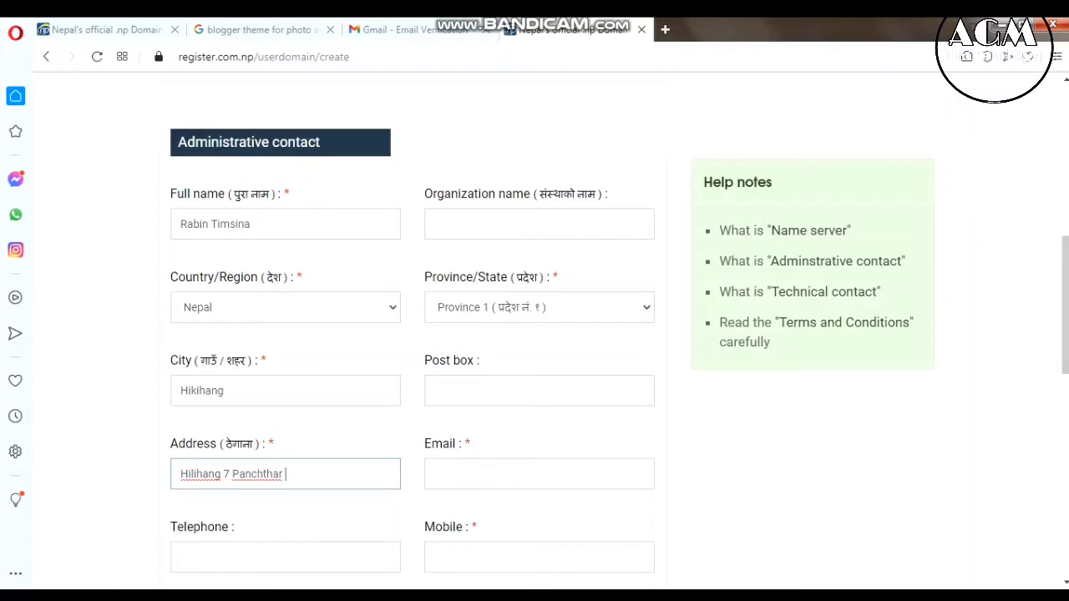
Correct the misspelled letter in the City field.
left_click(194, 390)
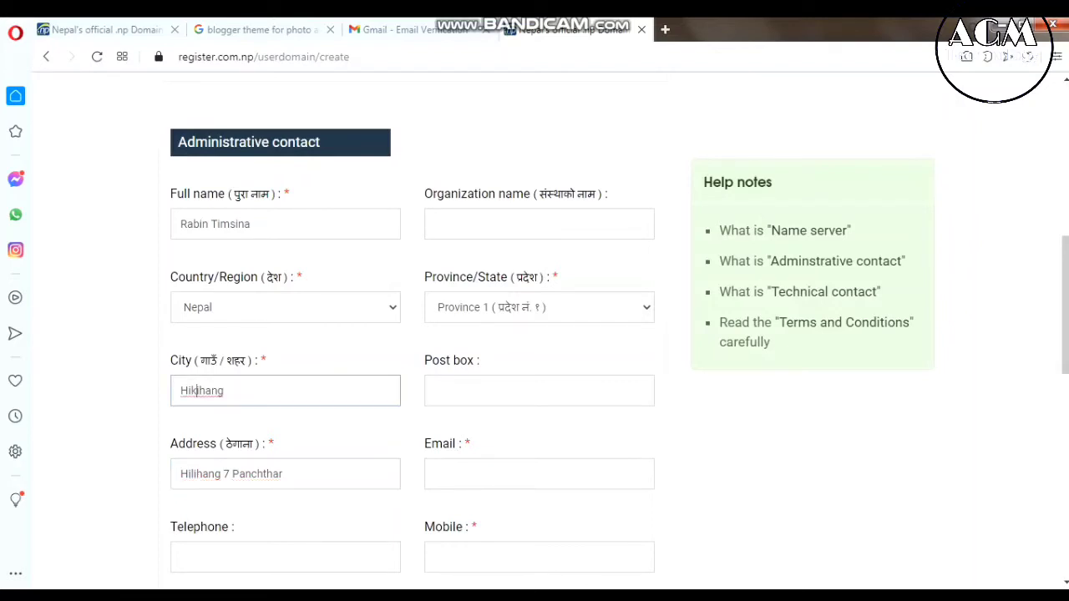
key("BackSpace")
type("l")
scroll(534, 335, "down", 2)
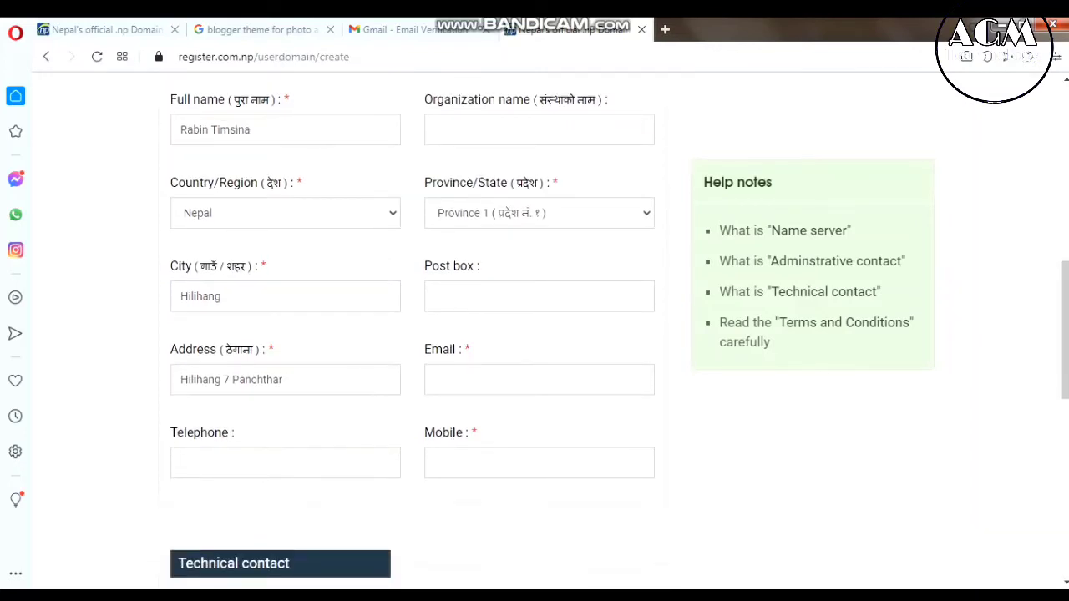
left_click(216, 522)
Paste the contact's e-mail into the Email field and remove the stray text.
left_click(539, 379)
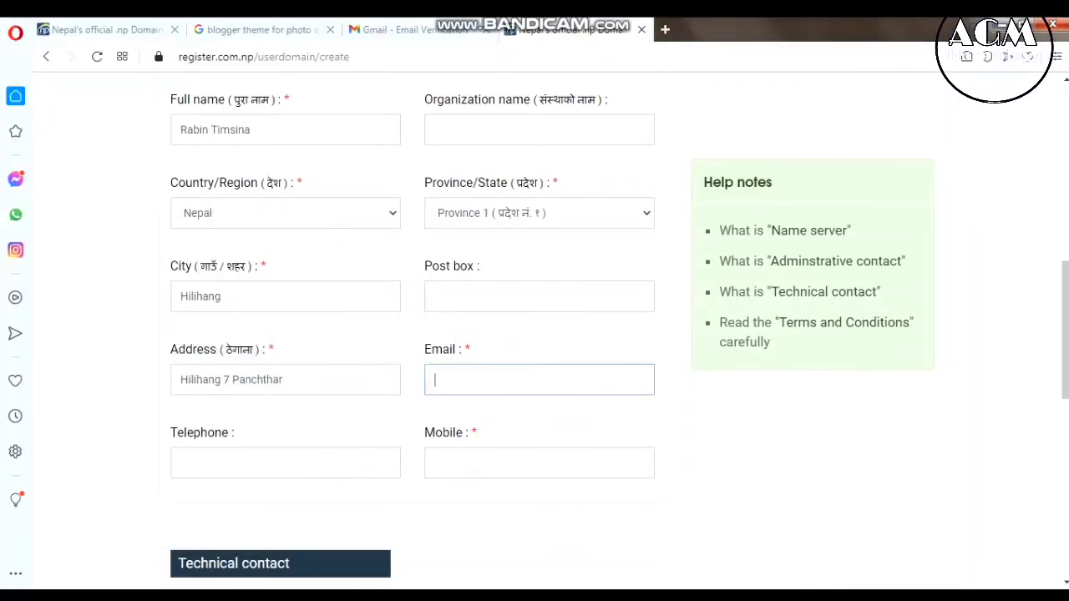
type("rabin")
key("ctrl+a")
key("ctrl+v")
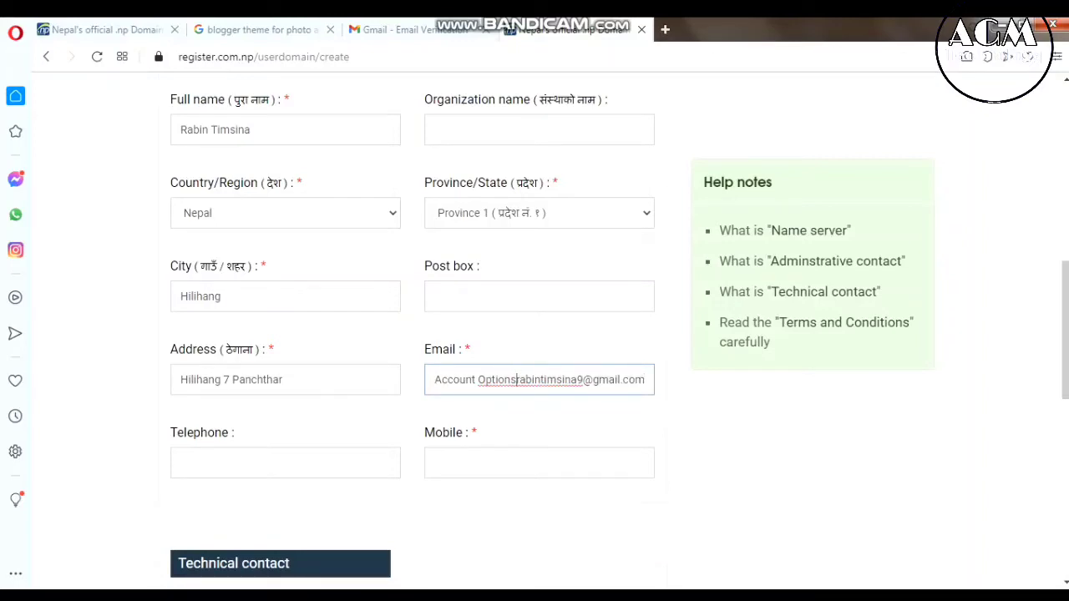
key("shift+Left")
key("shift+Left")
key("shift+Left")
key("shift+Left")
key("shift+Left")
key("shift+Left")
key("shift+Left")
key("shift+Left")
key("shift+Left")
key("shift+Left")
key("shift+Left")
key("shift+Left")
key("shift+Left")
key("shift+Left")
key("shift+Left")
key("BackSpace")
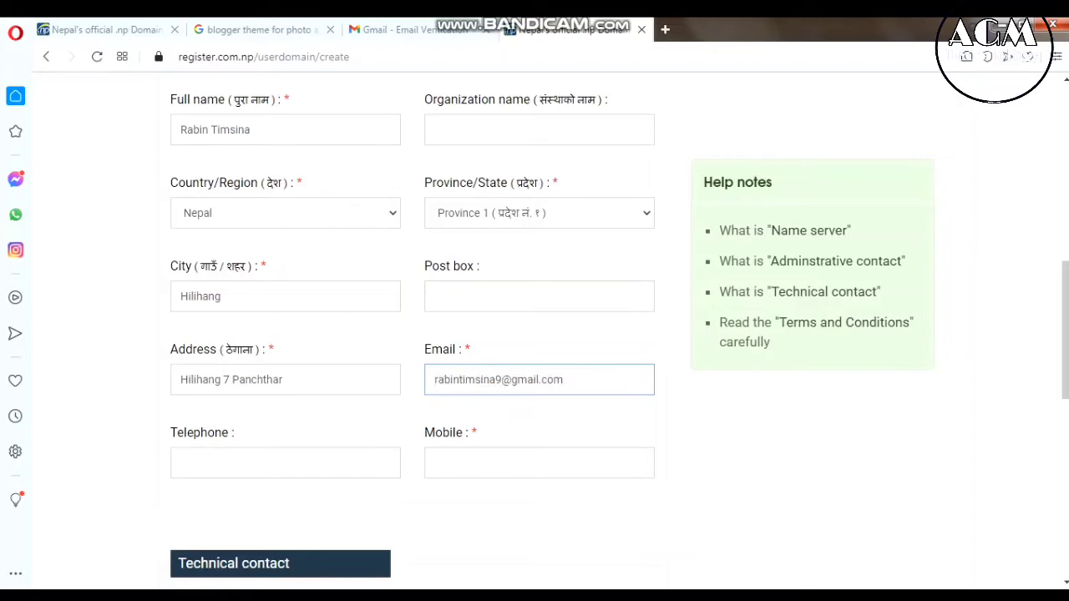
key("ctrl+a")
Enter the administrative contact's mobile number and review the completed form.
left_click(539, 463)
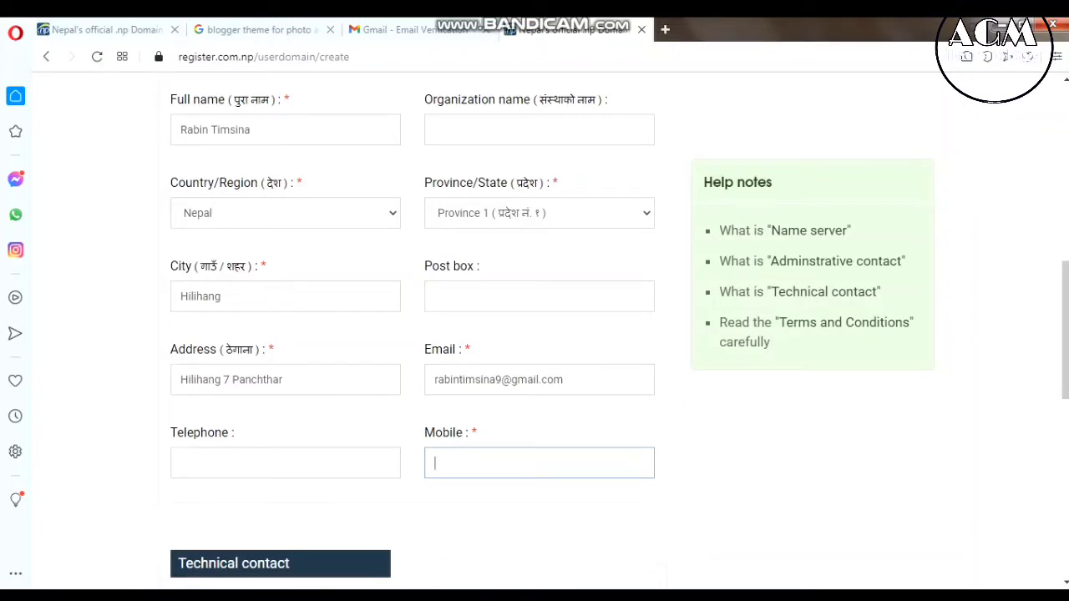
scroll(535, 334, "down", 4)
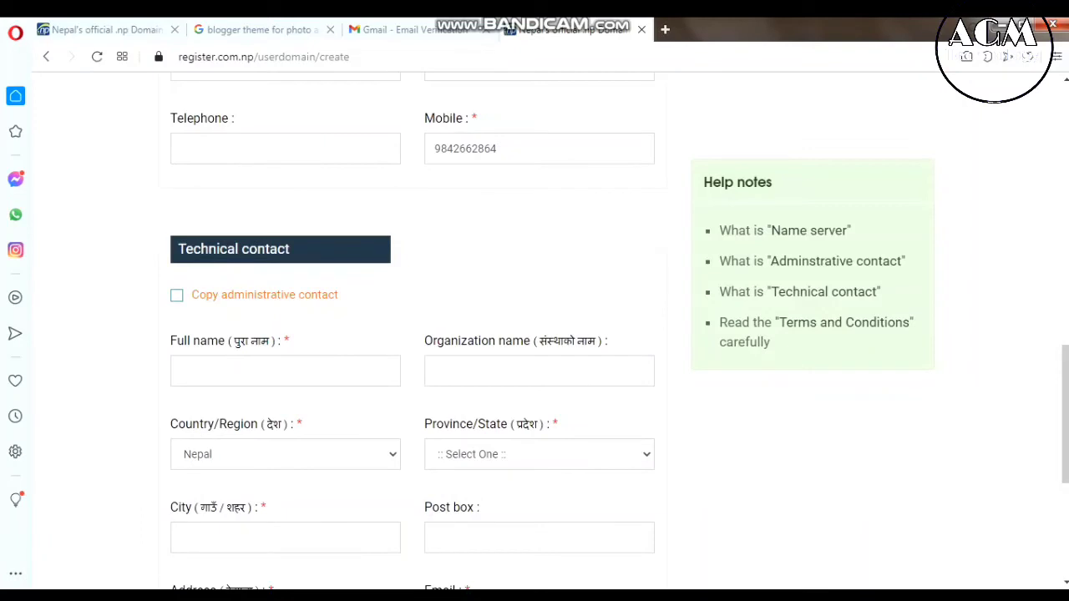
scroll(534, 334, "down", 2)
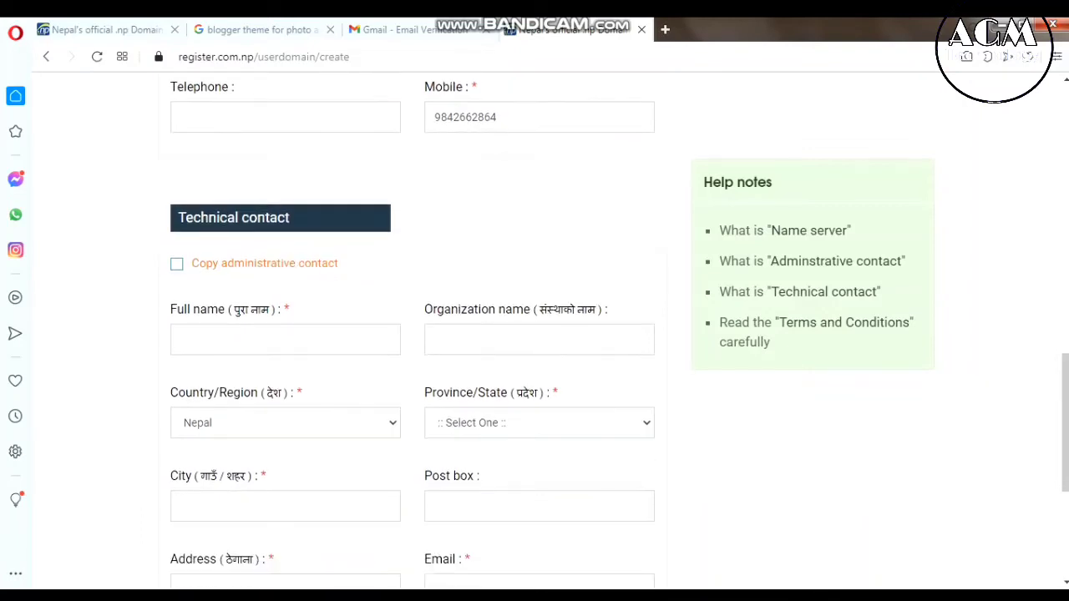
scroll(534, 334, "down", 2)
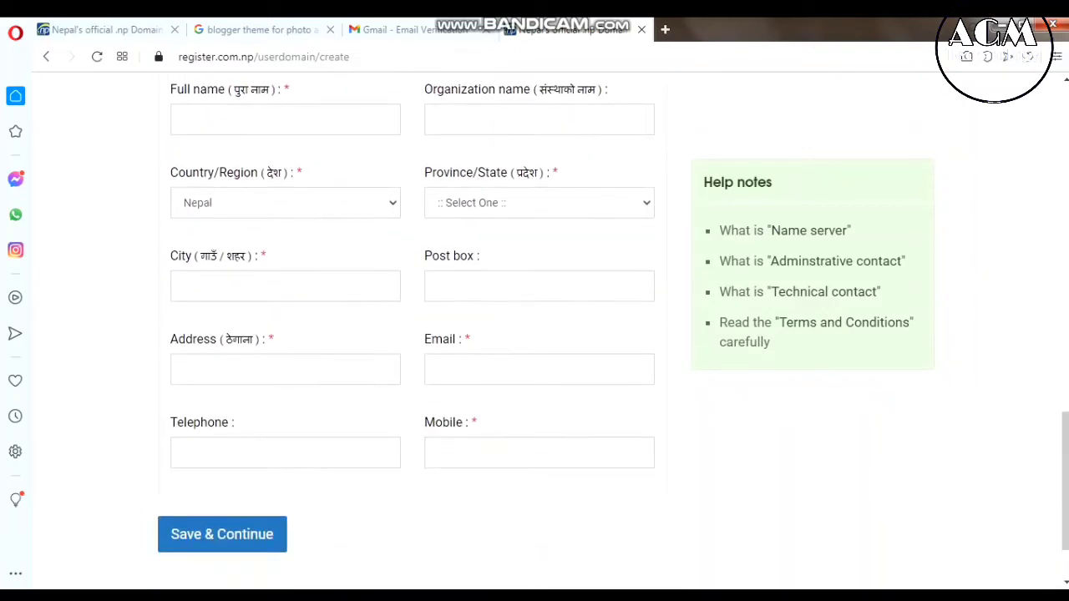
scroll(535, 334, "up", 2)
scroll(535, 335, "up", 4)
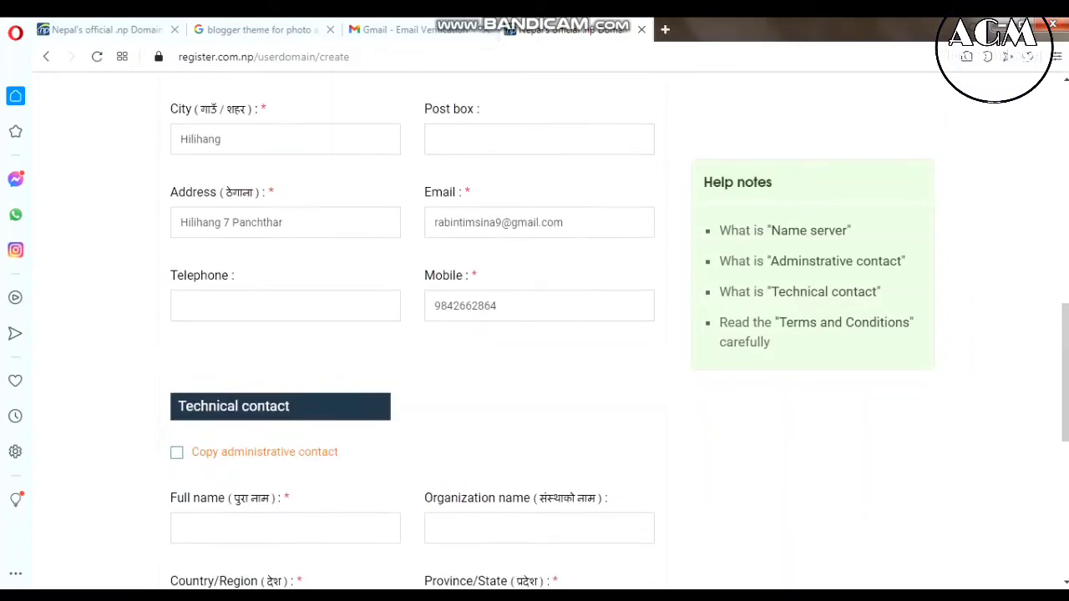
scroll(534, 334, "down", 1)
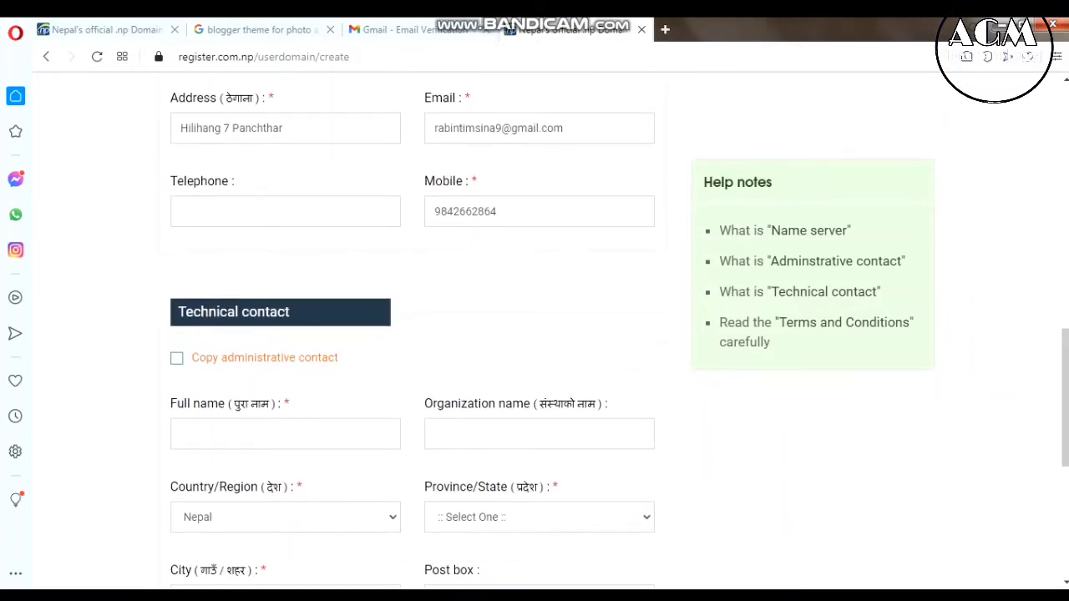
Copy the administrative contact into the technical contact and save the contact details.
left_click(177, 357)
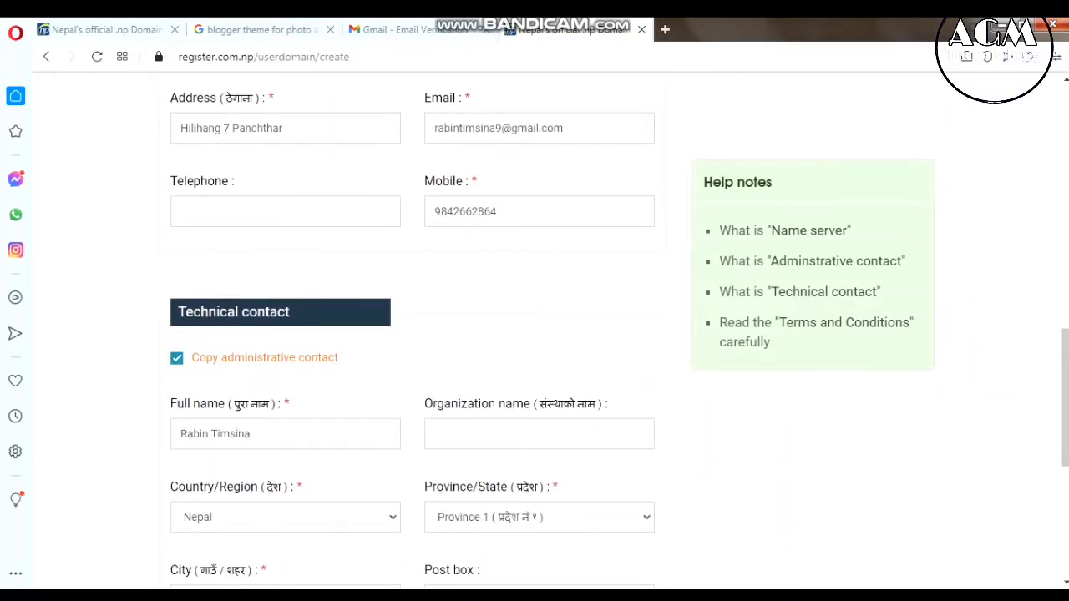
scroll(534, 334, "down", 4)
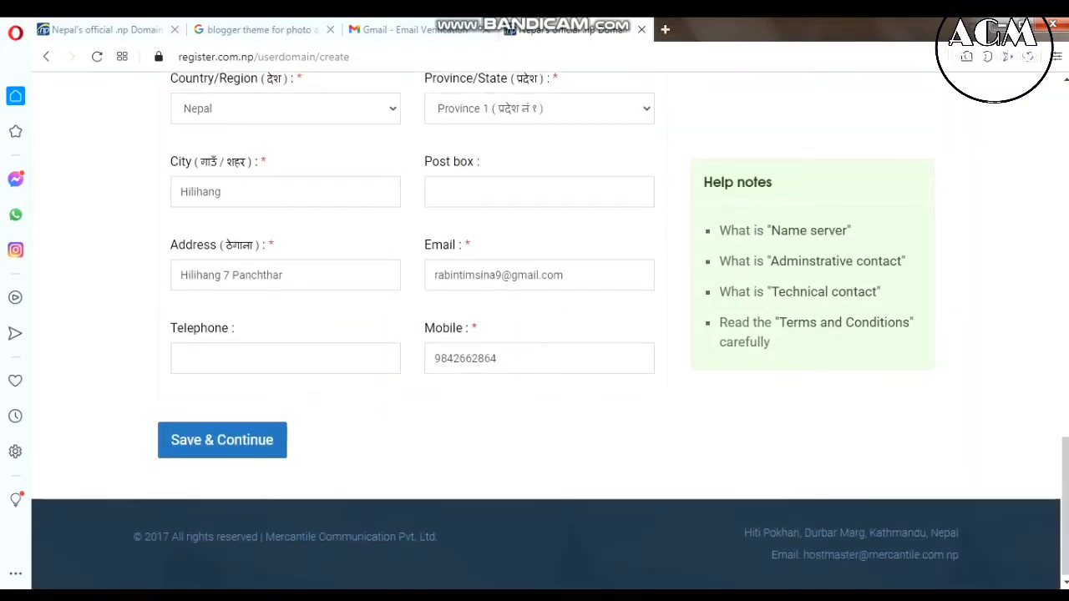
left_click(222, 440)
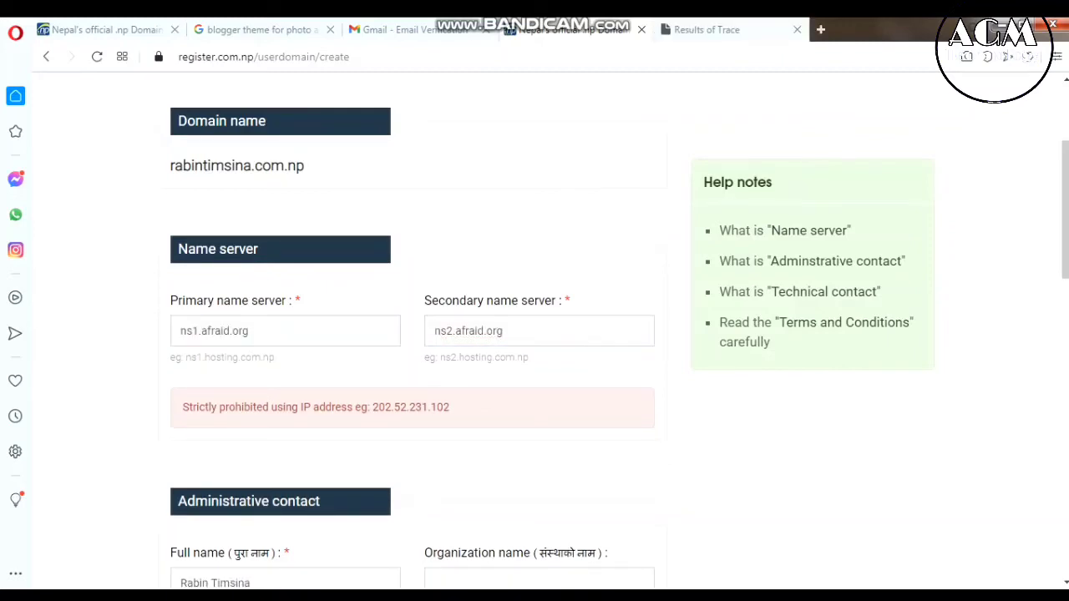
Submit the completed domain request form with its name server settings.
scroll(535, 334, "down", 1)
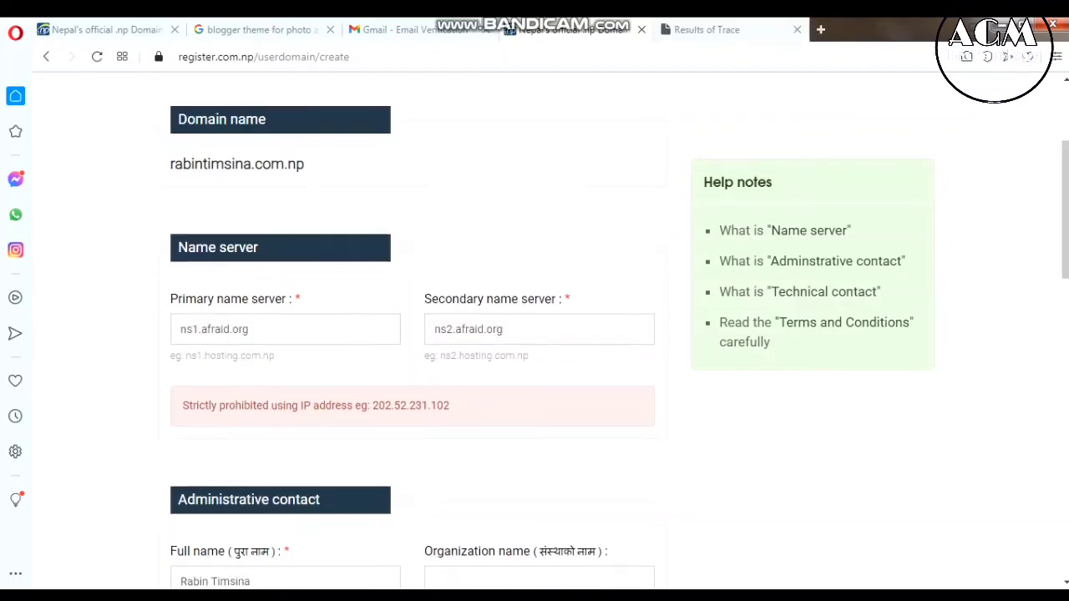
scroll(535, 334, "down", 1)
scroll(535, 334, "down", 1)
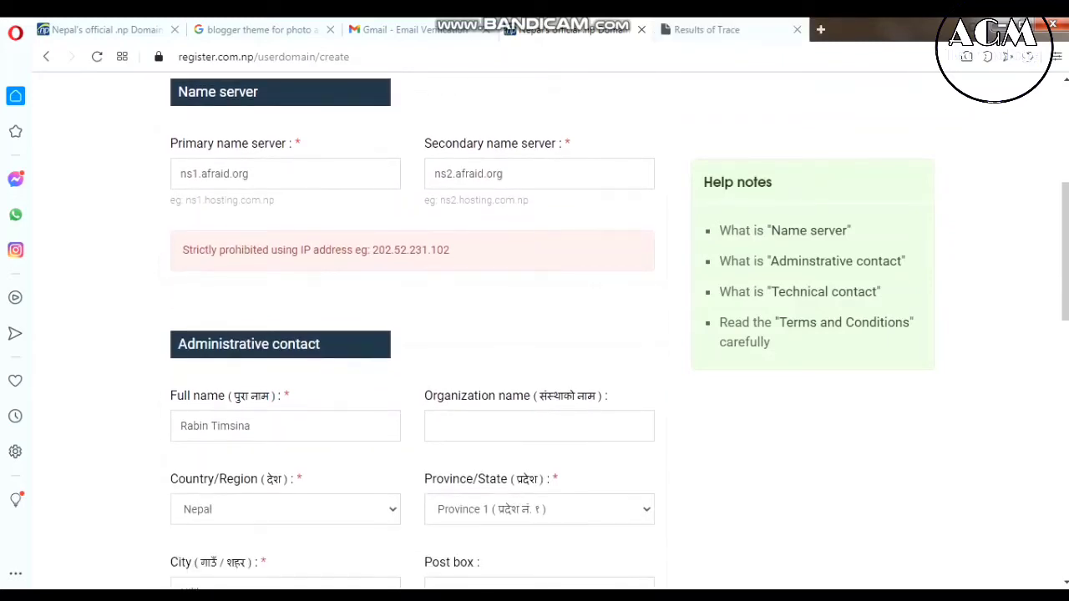
scroll(534, 334, "down", 1)
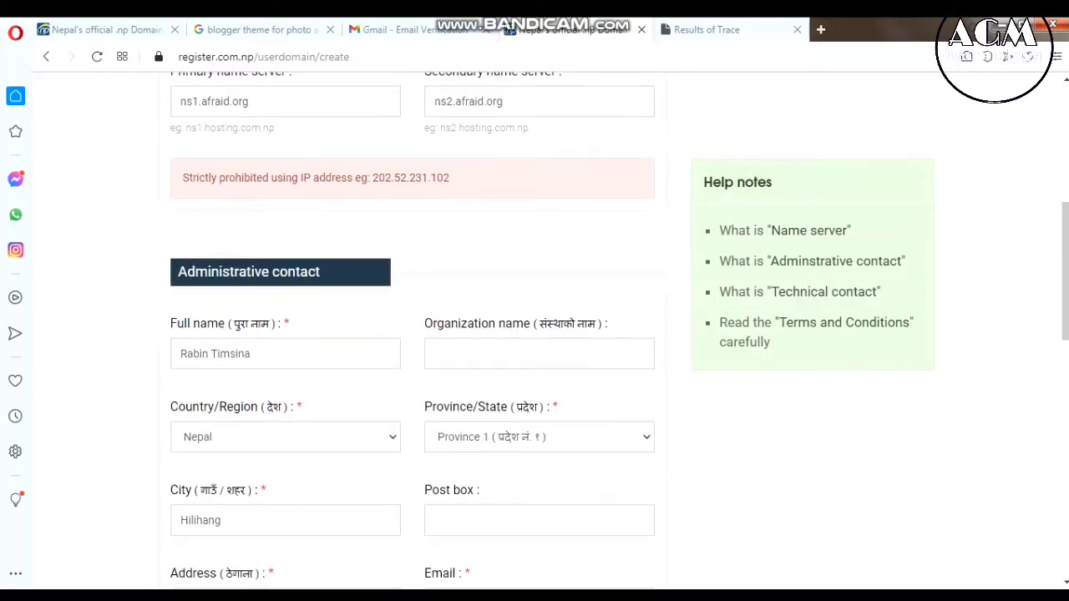
scroll(534, 334, "down", 8)
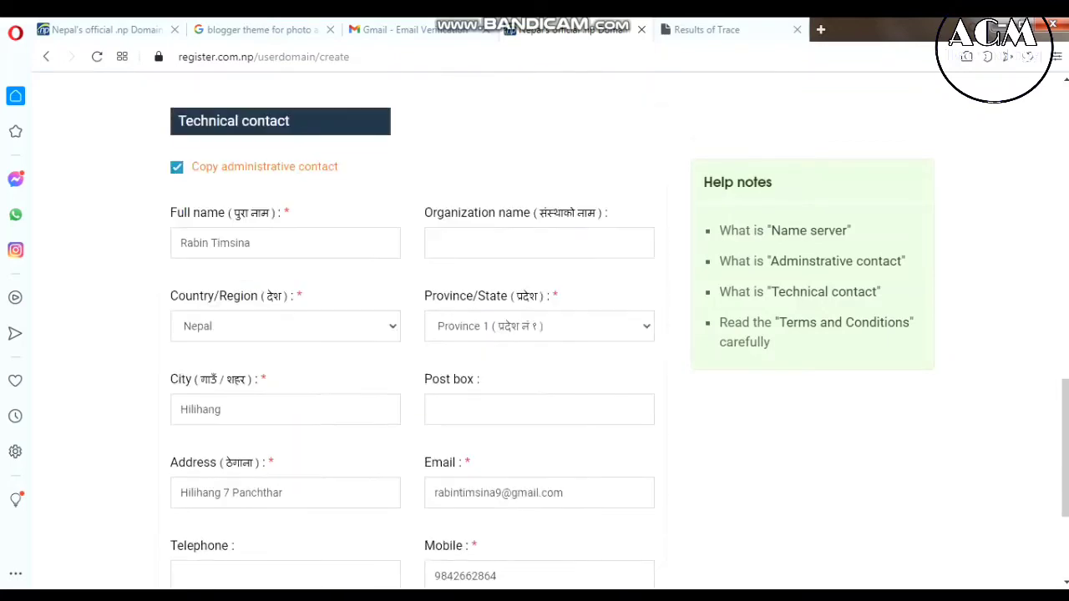
scroll(535, 335, "down", 3)
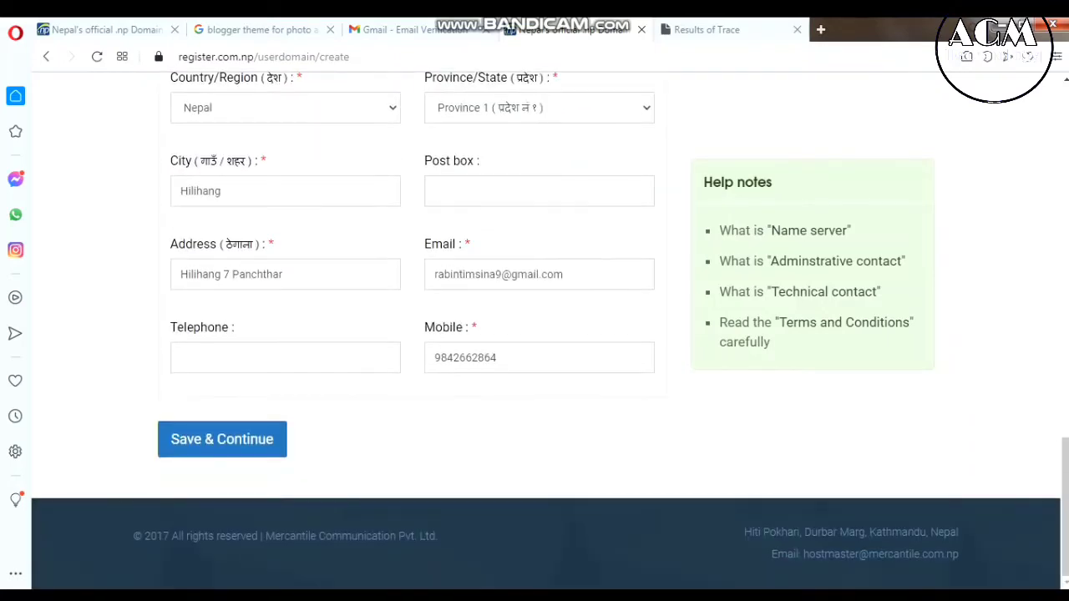
left_click(222, 439)
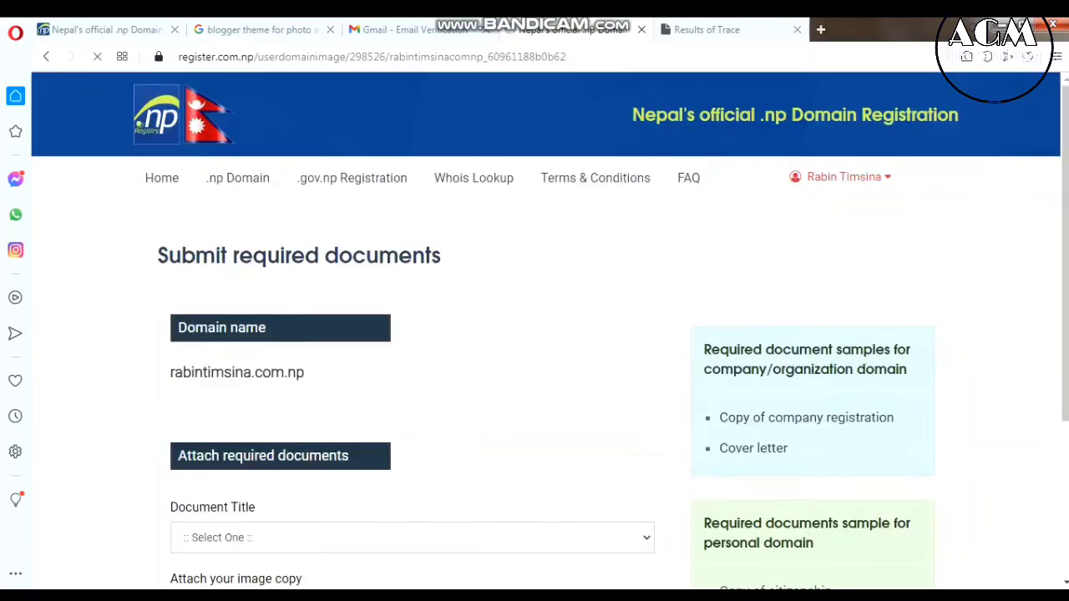
Select 'Registration/Citizenship document' as the Document Title for the first attachment.
scroll(534, 334, "down", 3)
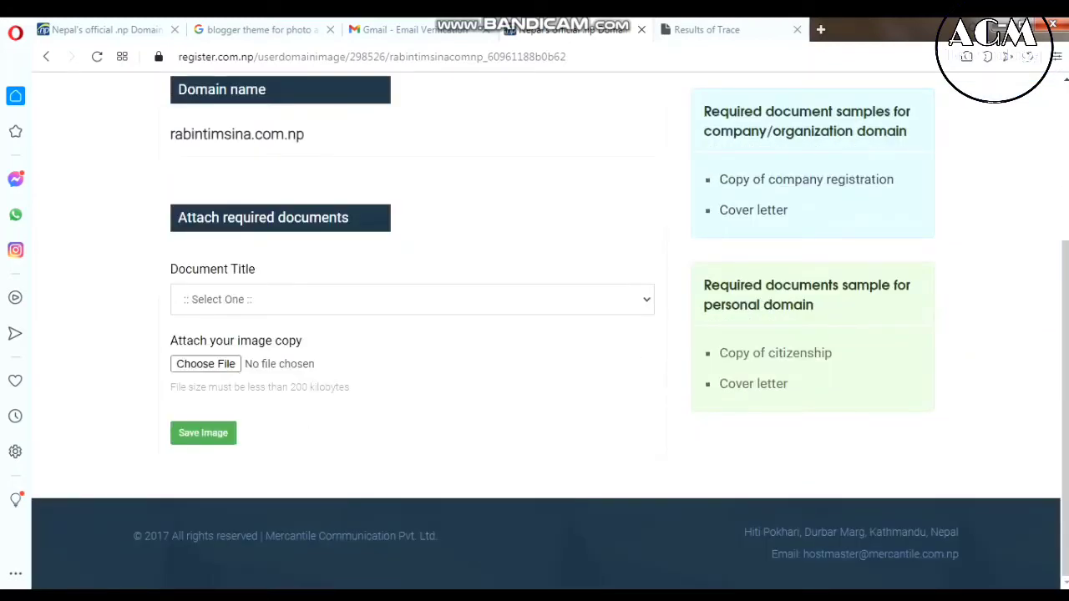
left_click(411, 299)
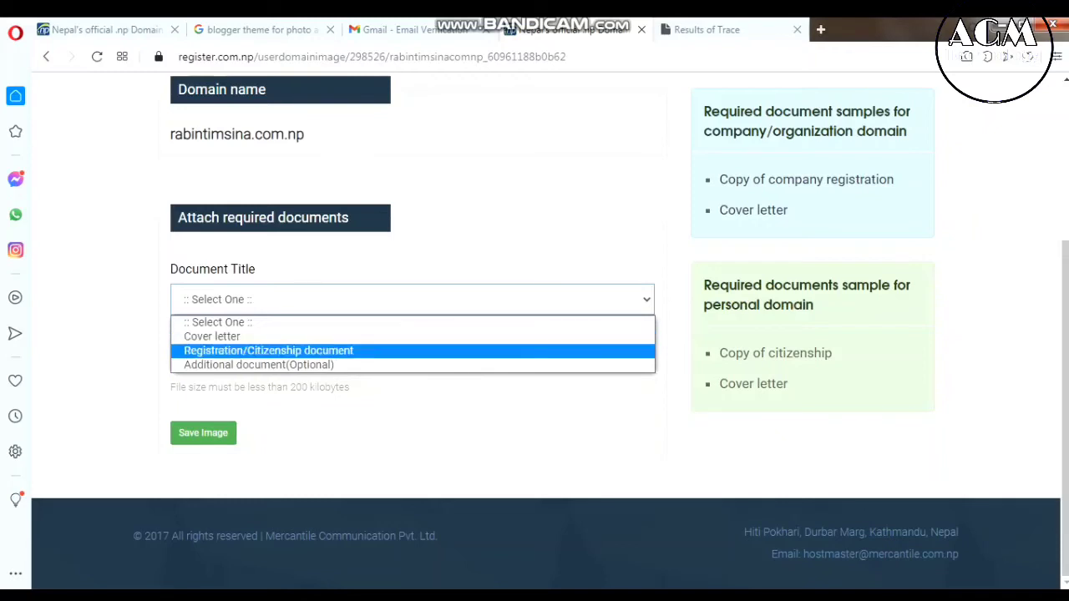
key("Return")
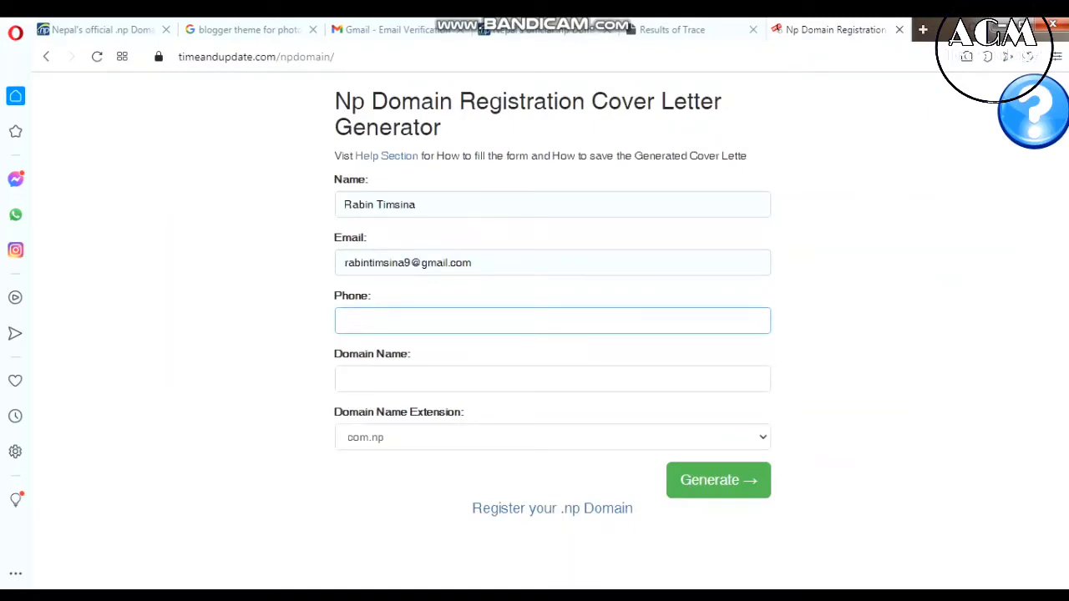
left_click(552, 379)
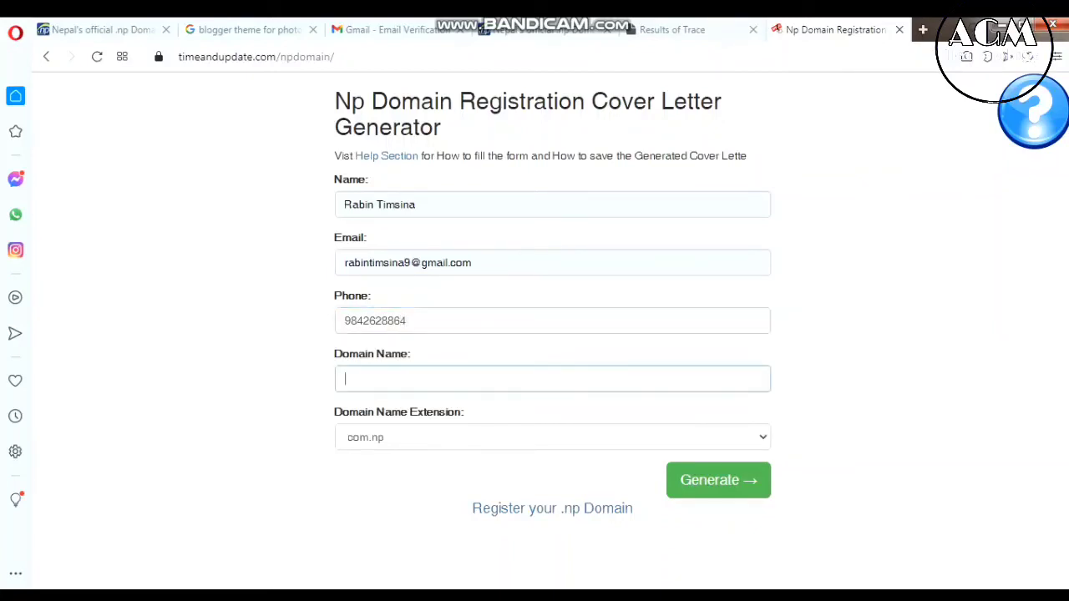
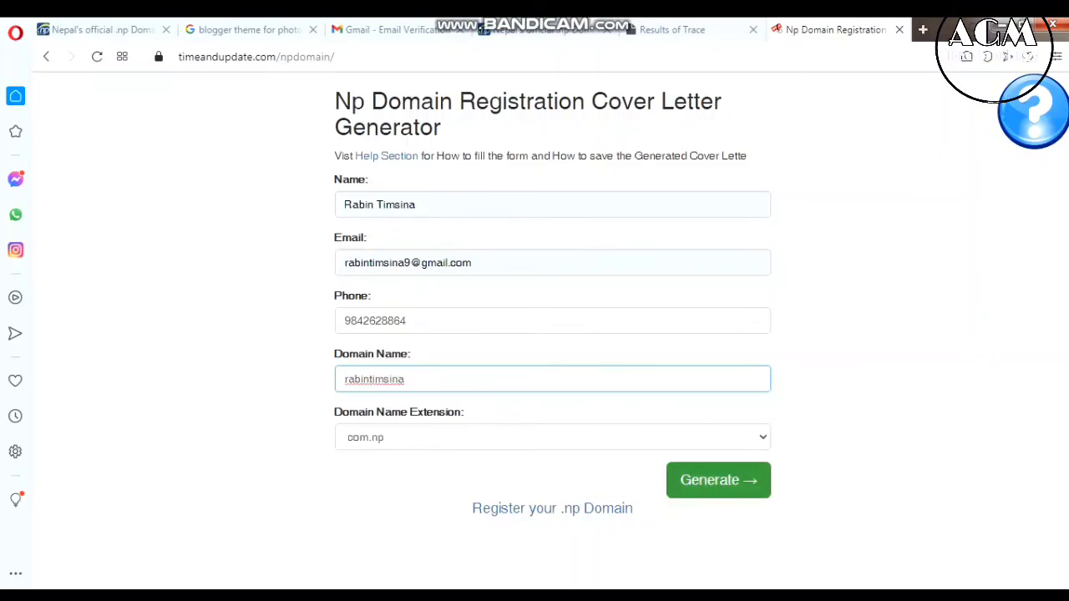
left_click(719, 480)
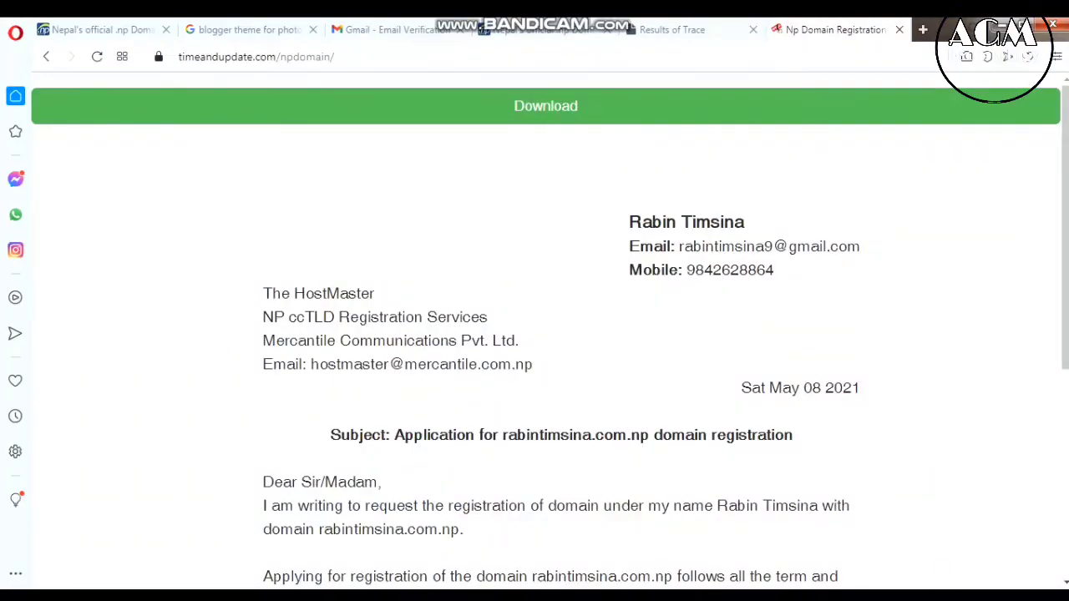
Review the generated cover letter and download it as coverLetter.png.
scroll(549, 328, "down", 3)
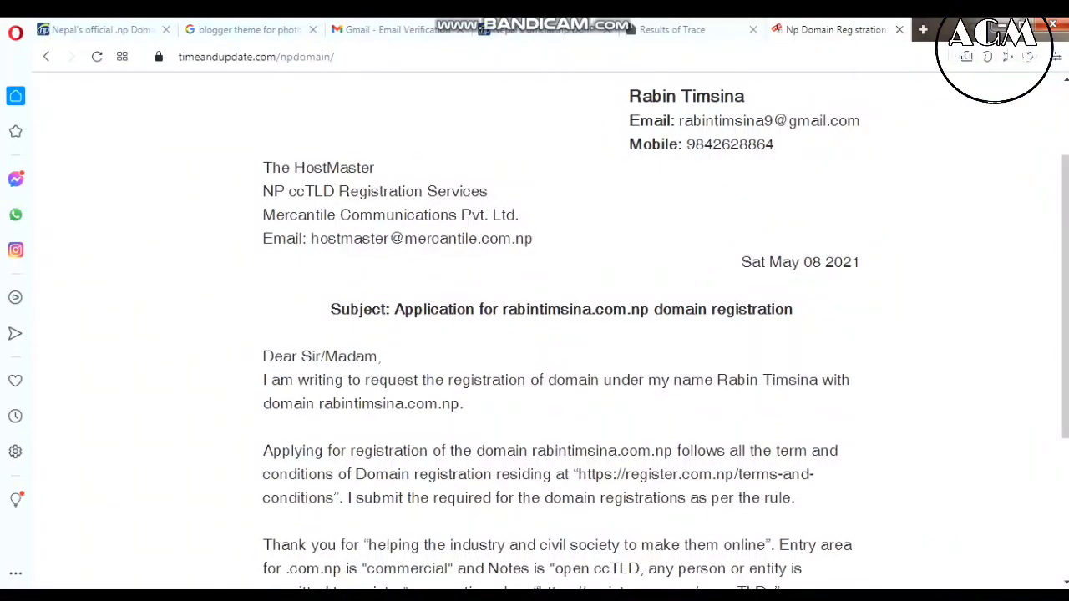
left_click(543, 30)
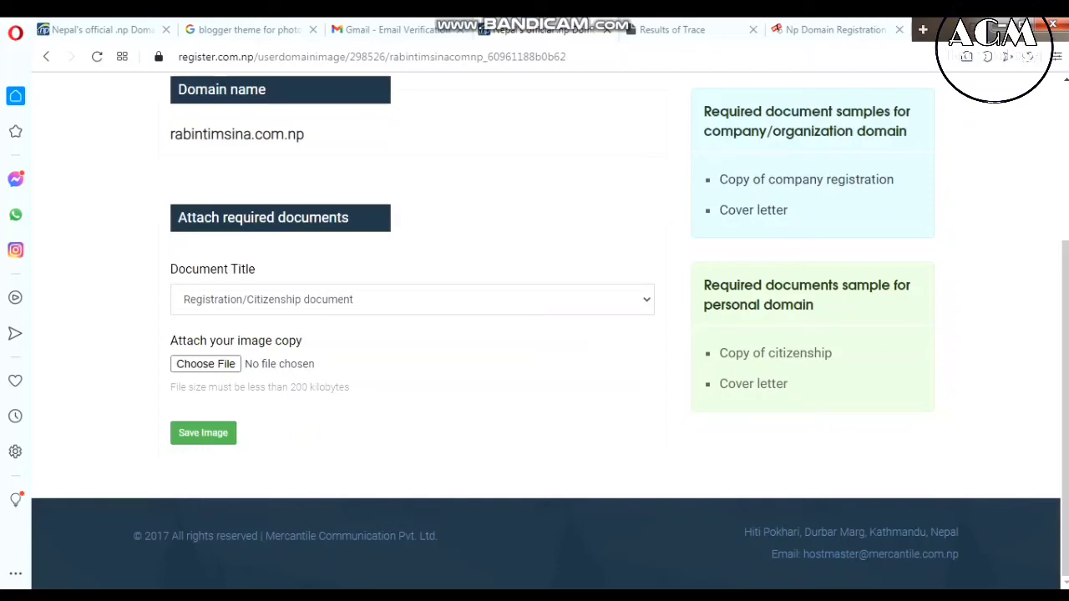
key("ctrl+Tab")
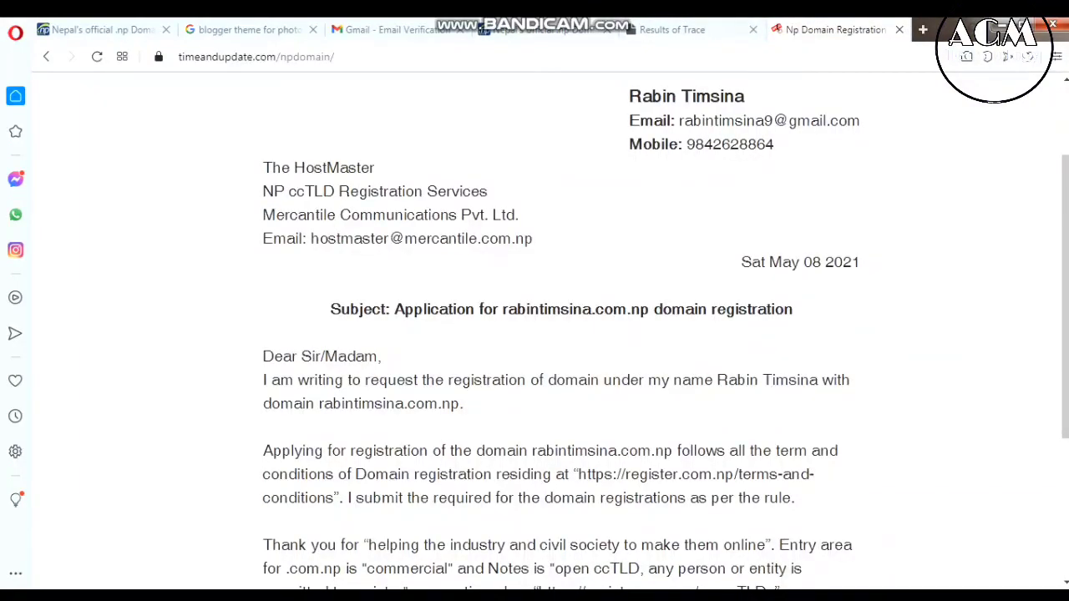
scroll(558, 334, "down", 3)
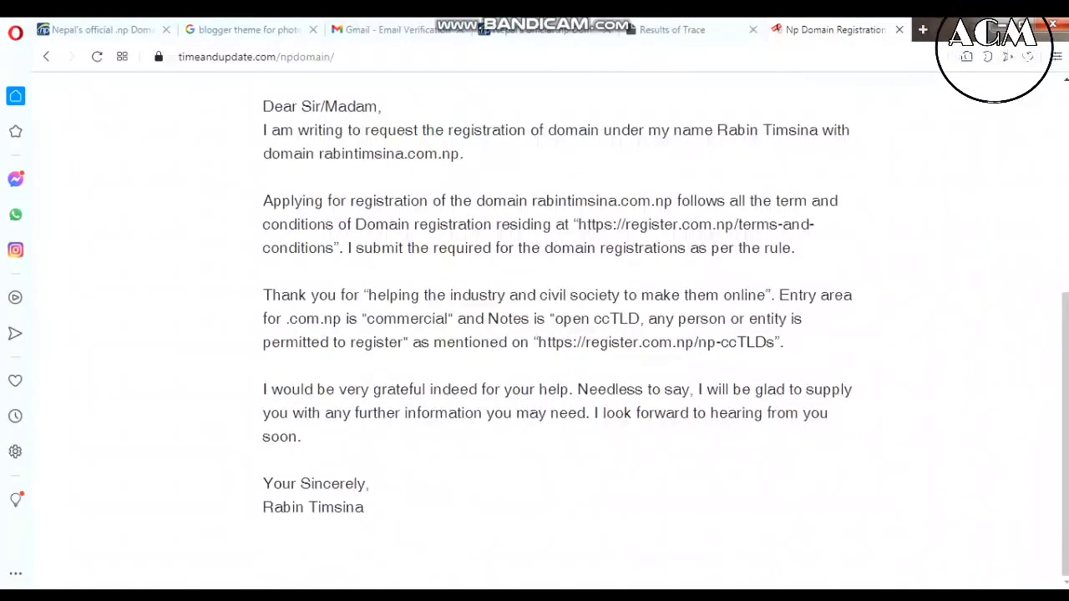
scroll(557, 334, "up", 5)
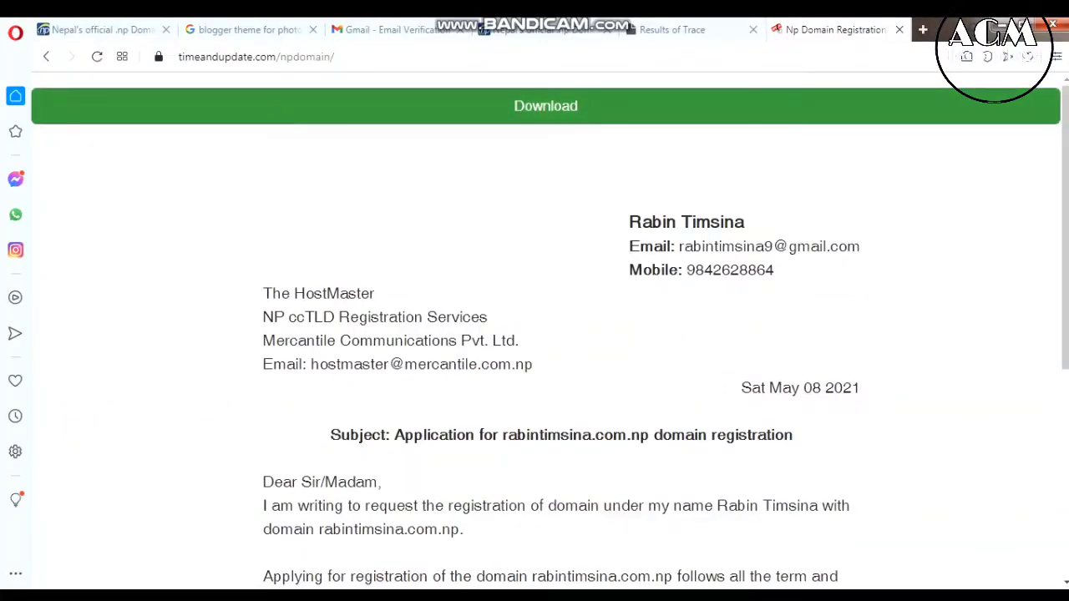
scroll(546, 325, "down", 4)
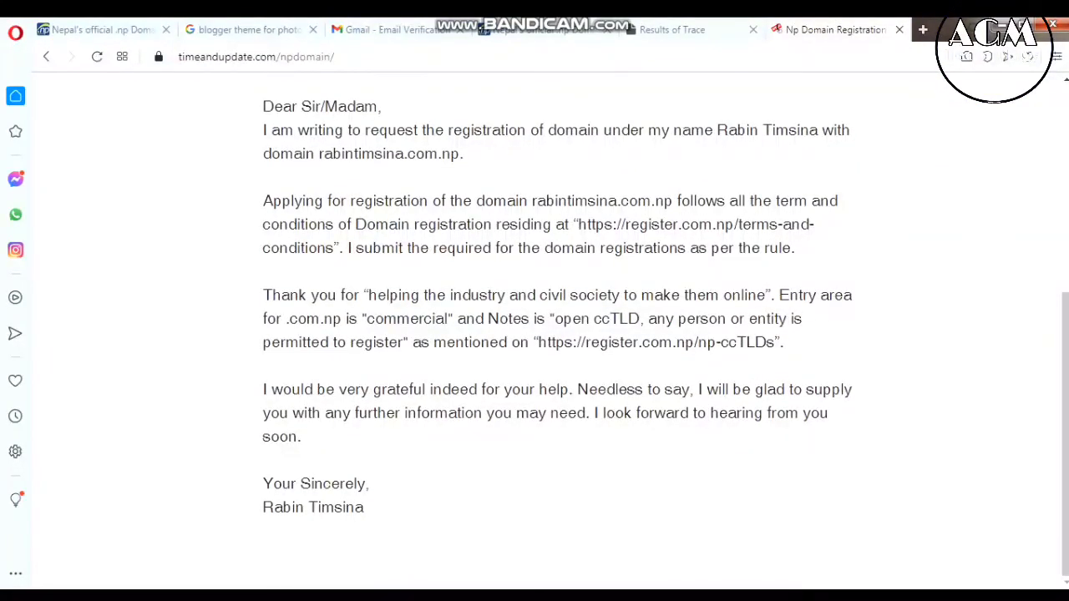
scroll(546, 325, "up", 1)
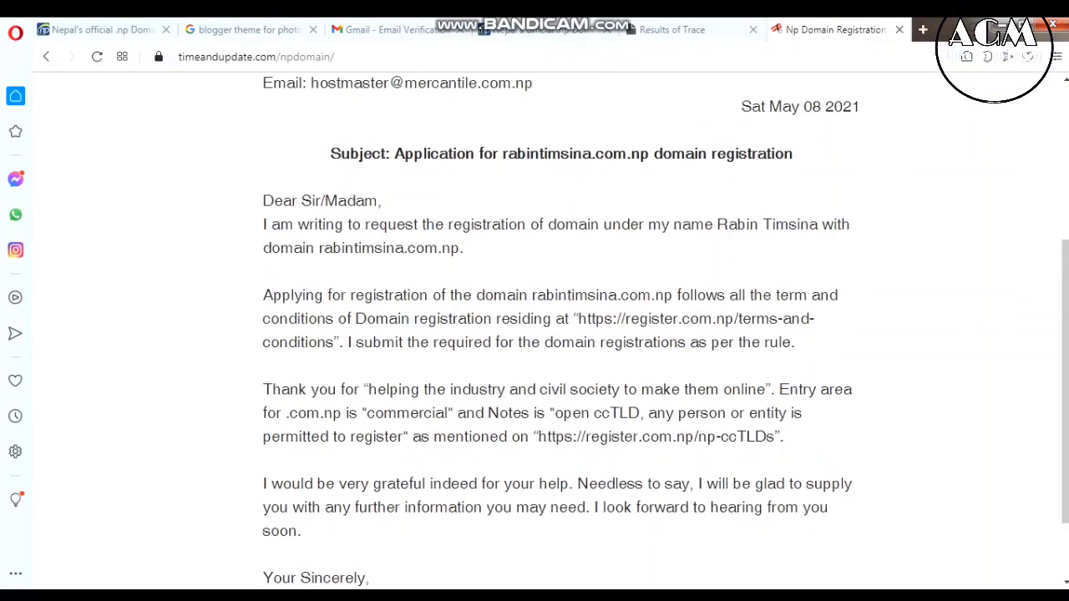
scroll(546, 325, "up", 3)
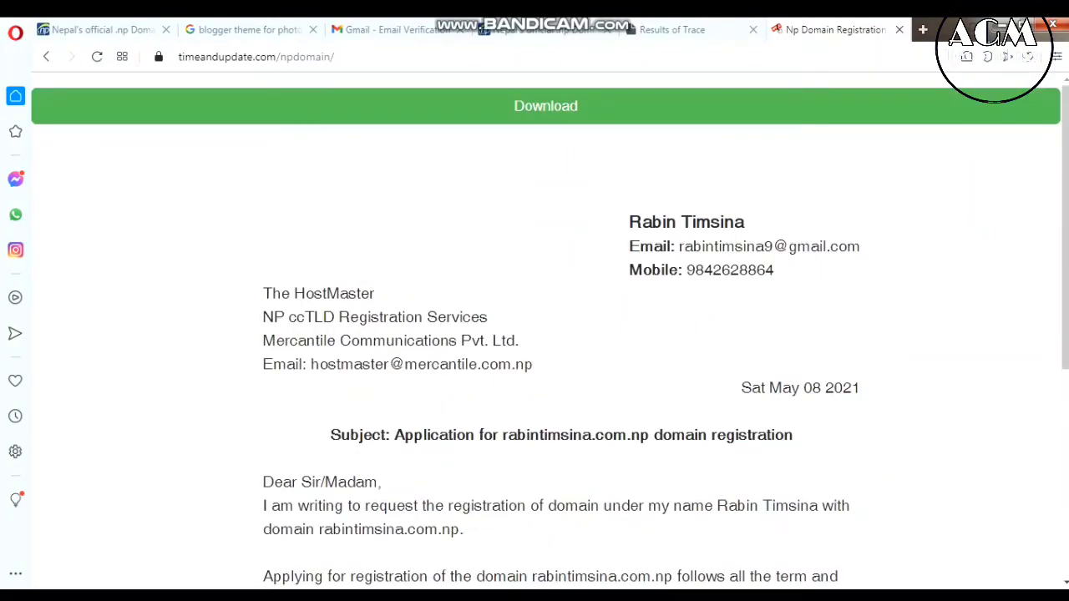
left_click(546, 106)
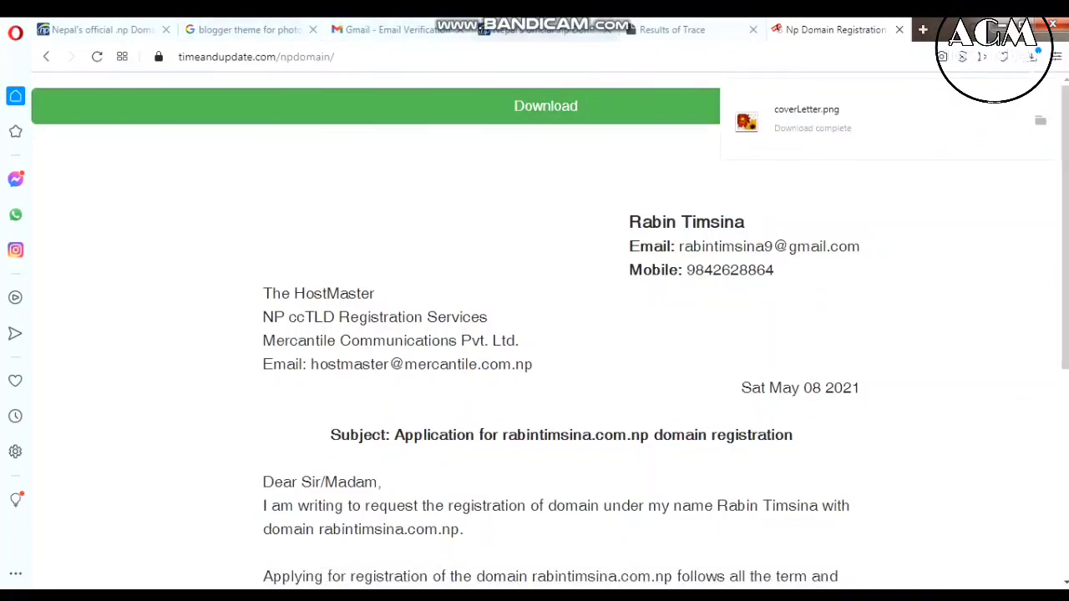
Try uploading coverLetter.png as the Cover letter document; it's rejected as not jpg/jpeg.
left_click(543, 30)
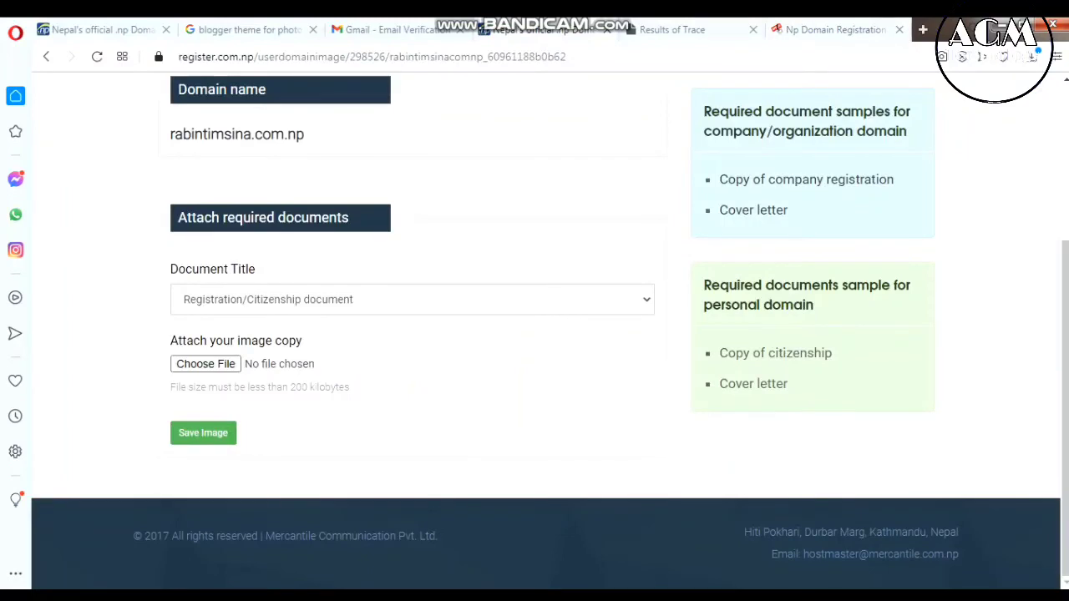
left_click(412, 299)
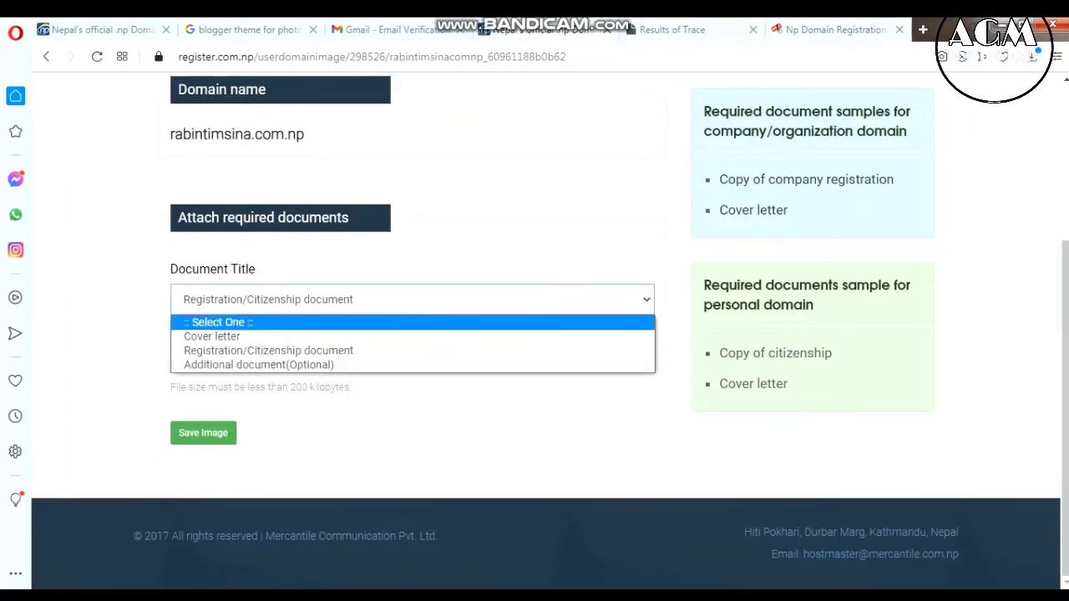
key("Return")
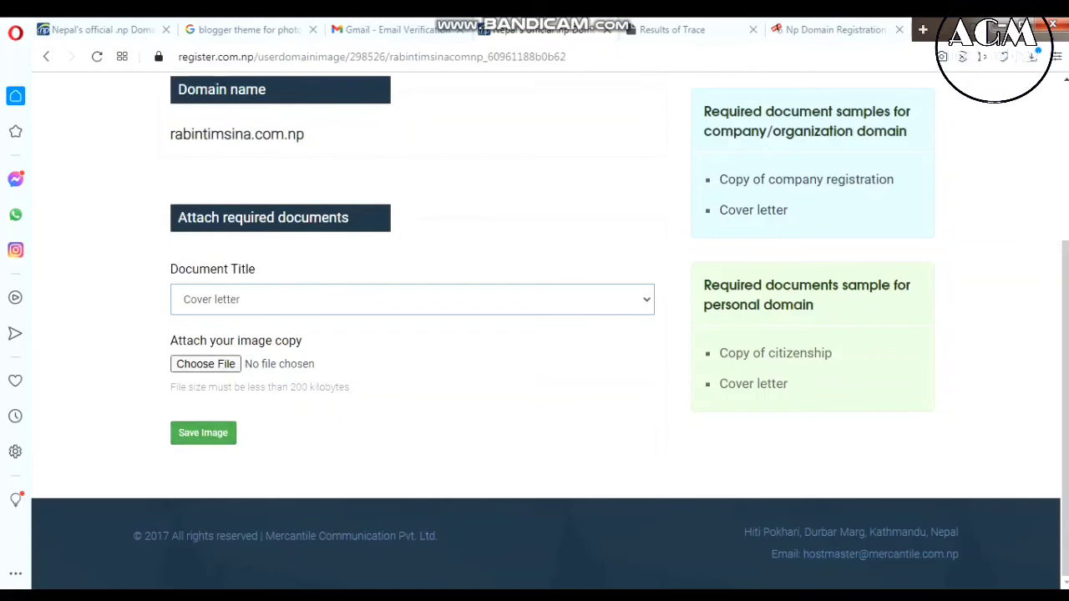
left_click(206, 364)
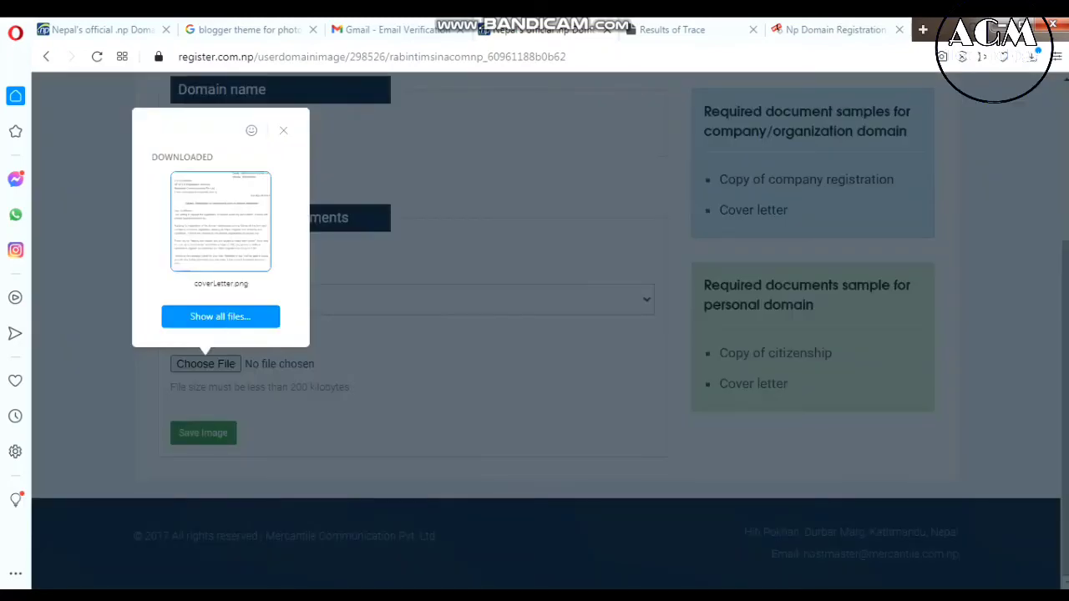
left_click_drag(221, 221, 267, 364)
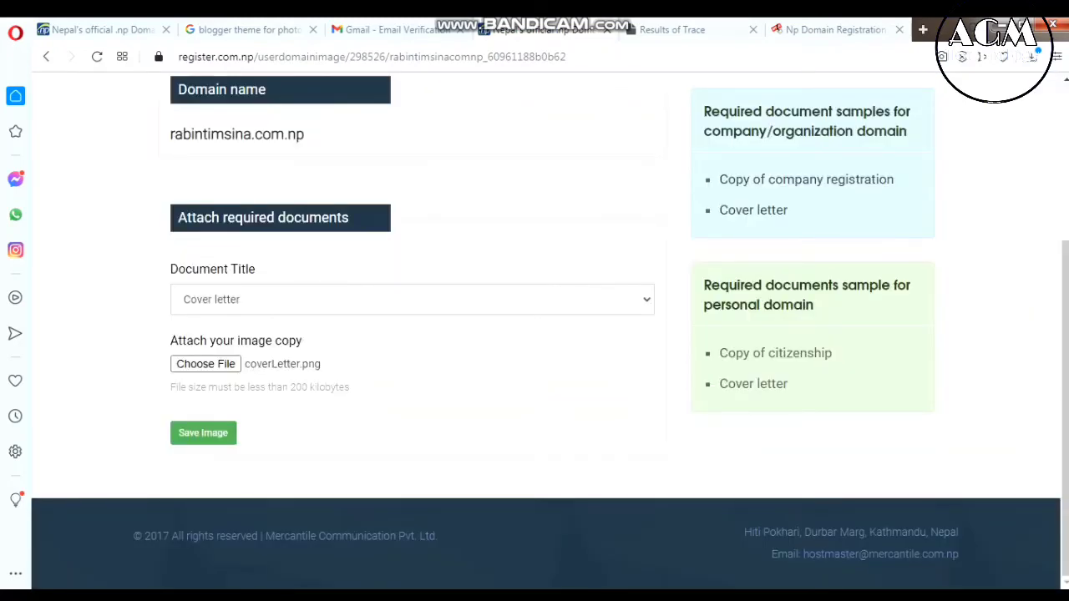
left_click(203, 432)
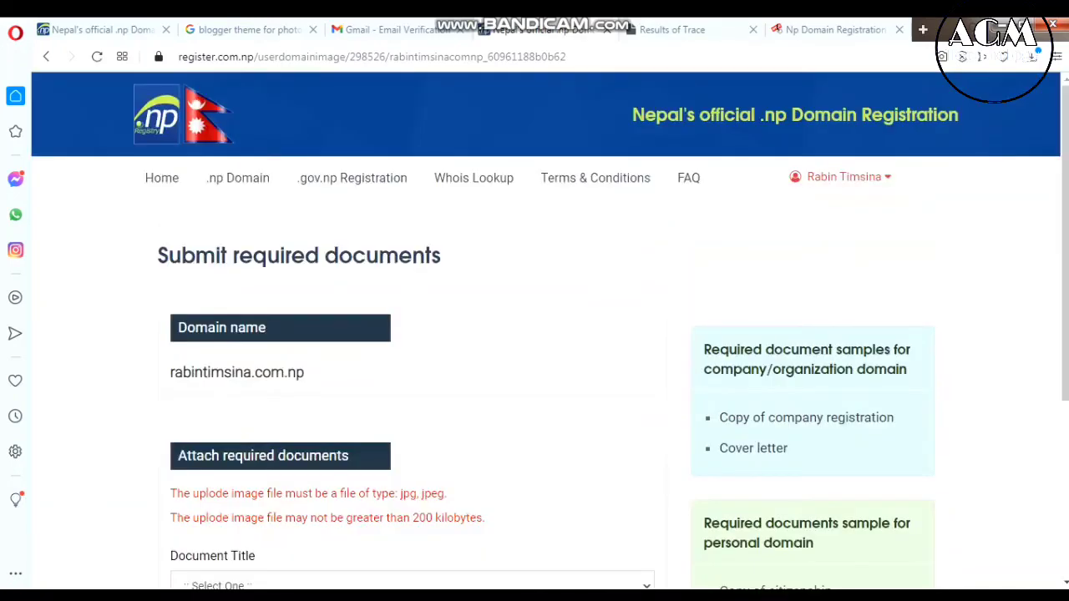
Return to the reset upload form and begin choosing a document type again.
scroll(550, 331, "down", 4)
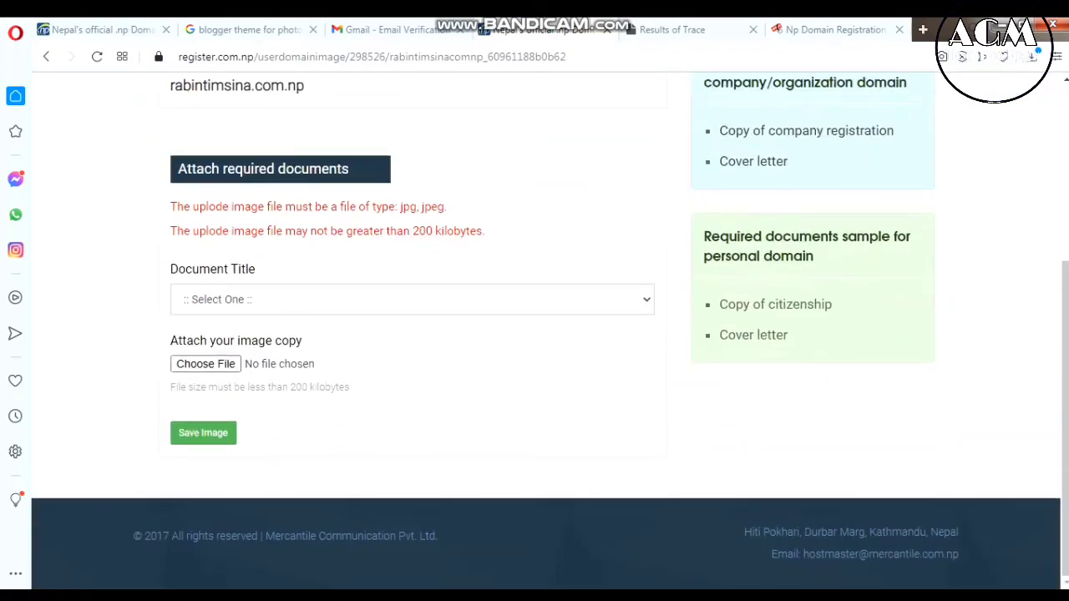
left_click(412, 299)
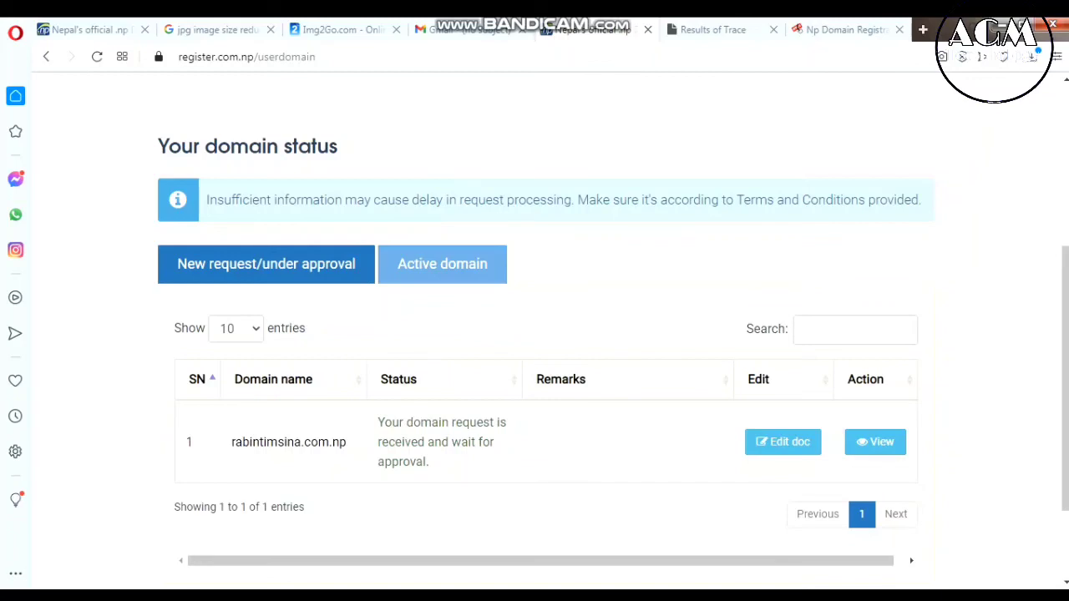
left_click(876, 442)
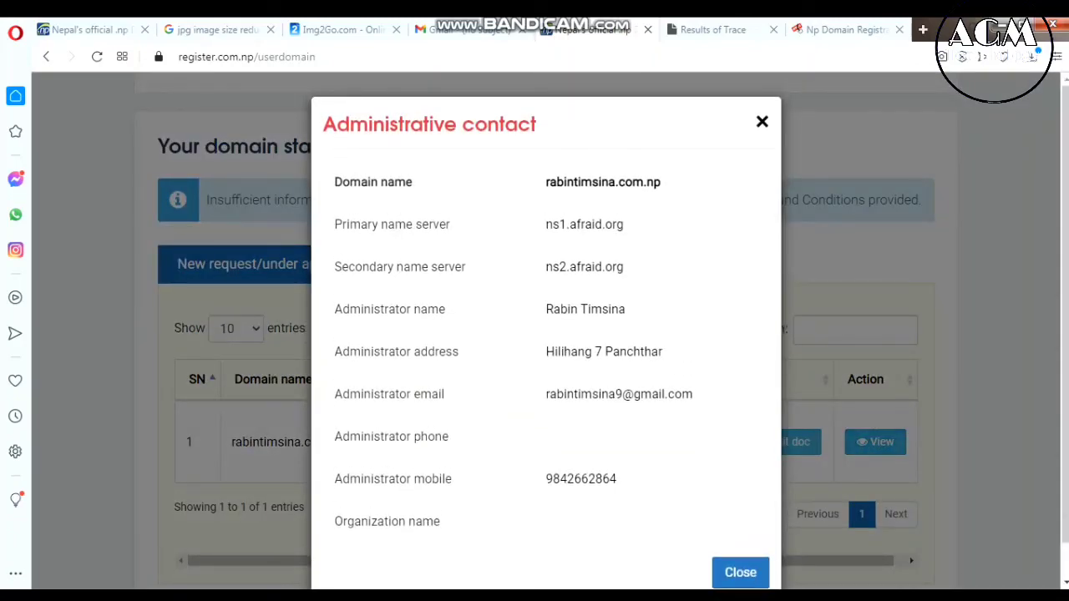
key("Escape")
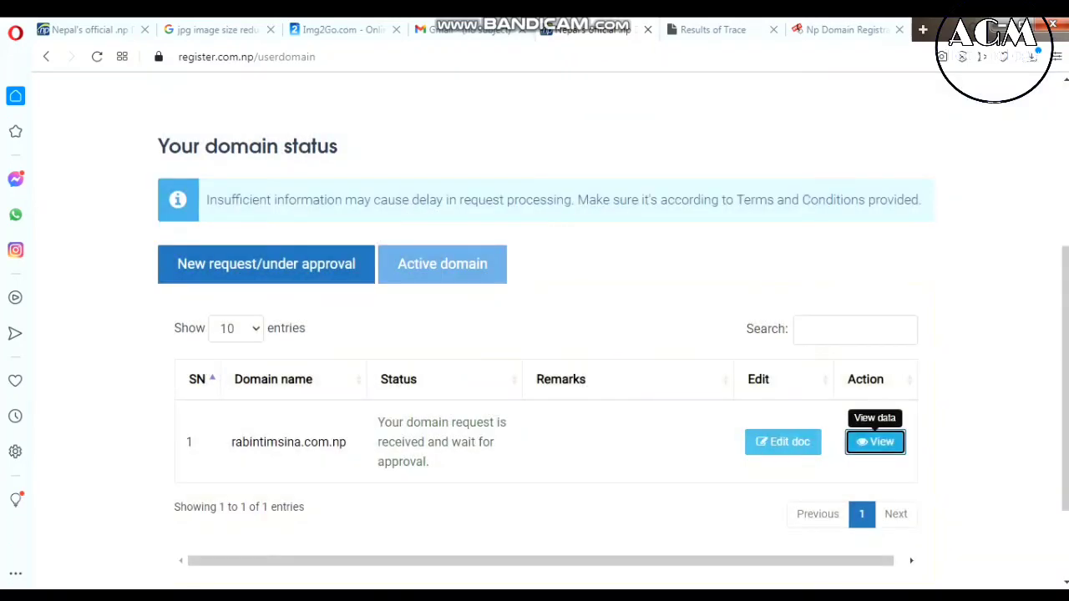
left_click(782, 442)
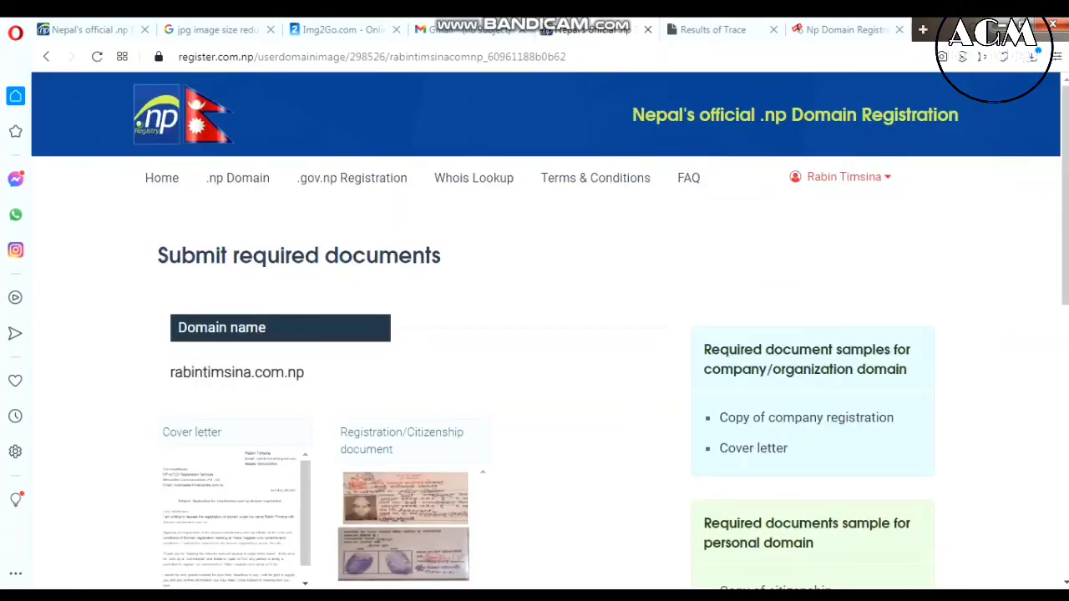
scroll(534, 334, "down", 8)
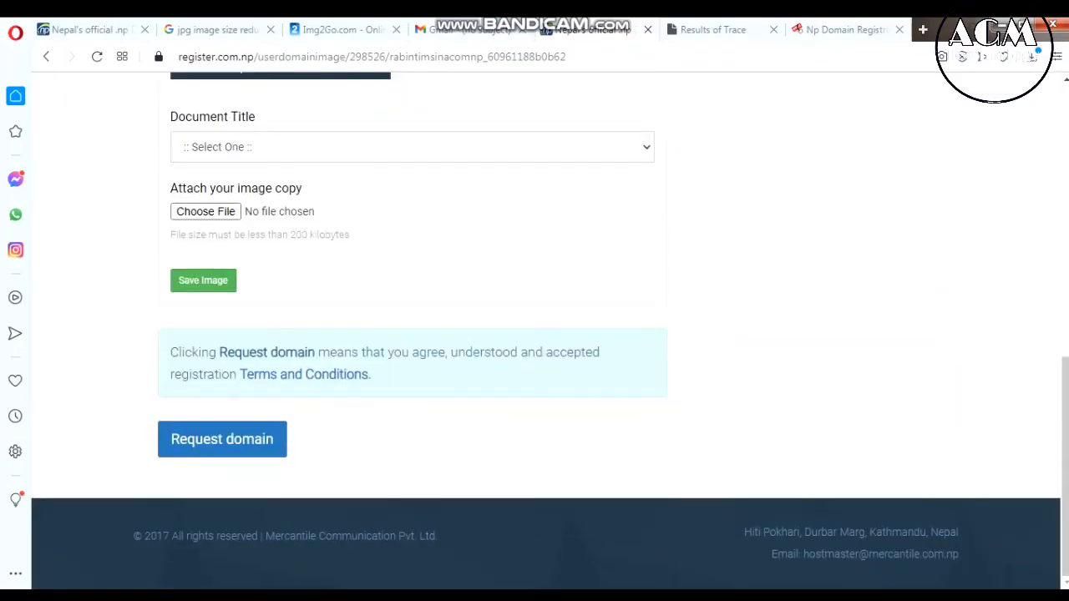
scroll(535, 334, "up", 8)
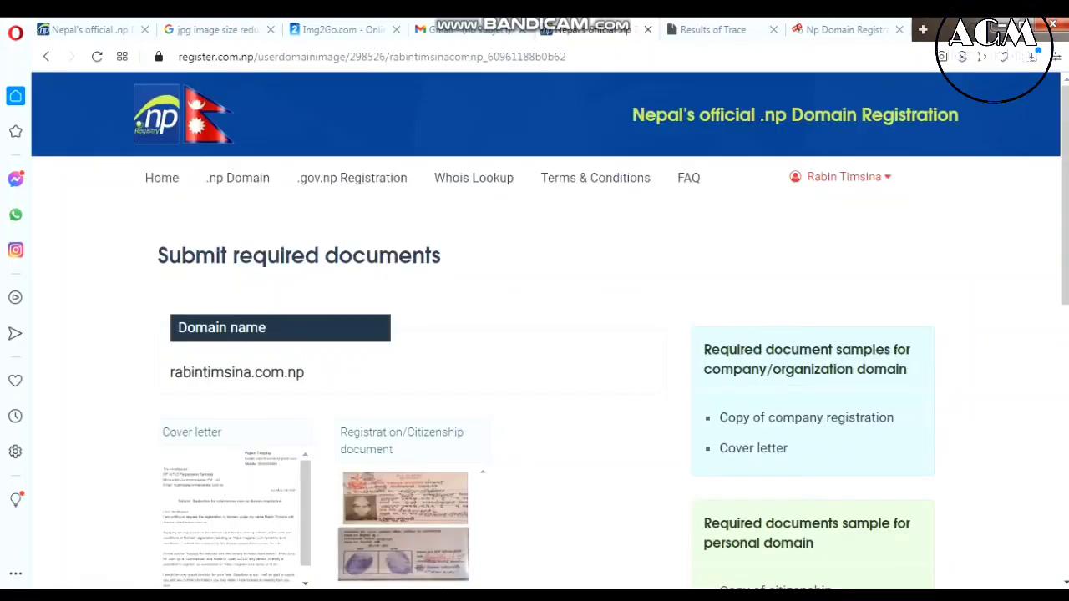
left_click(844, 176)
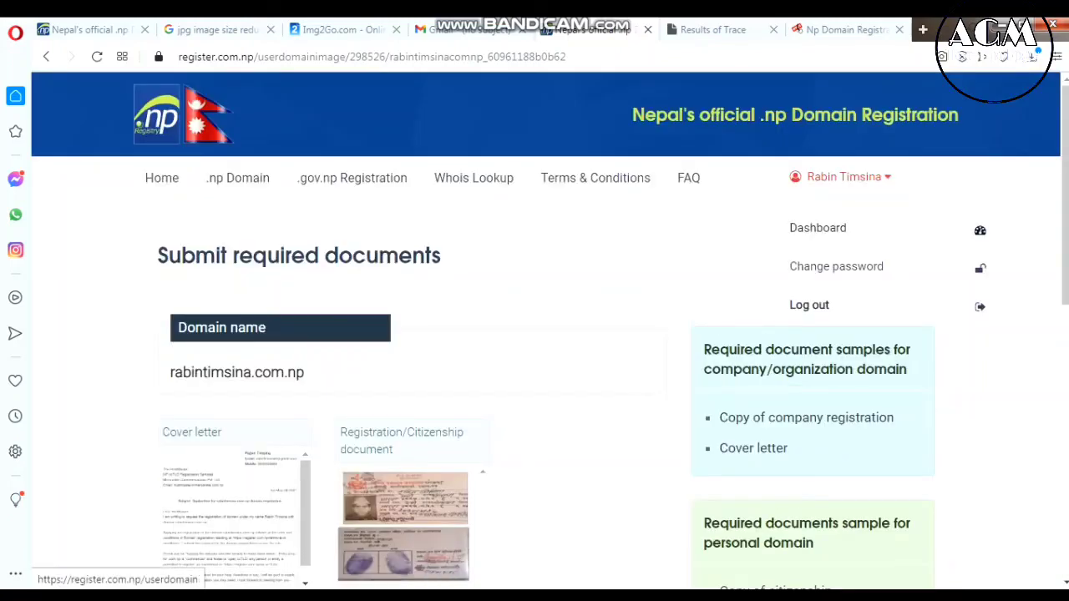
left_click(818, 228)
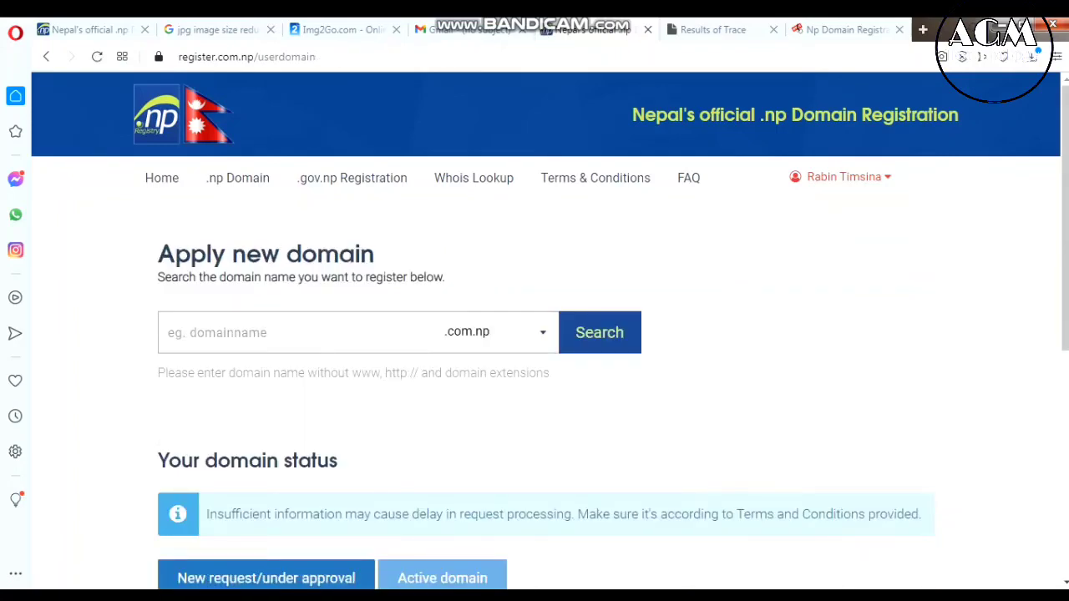
scroll(535, 334, "down", 3)
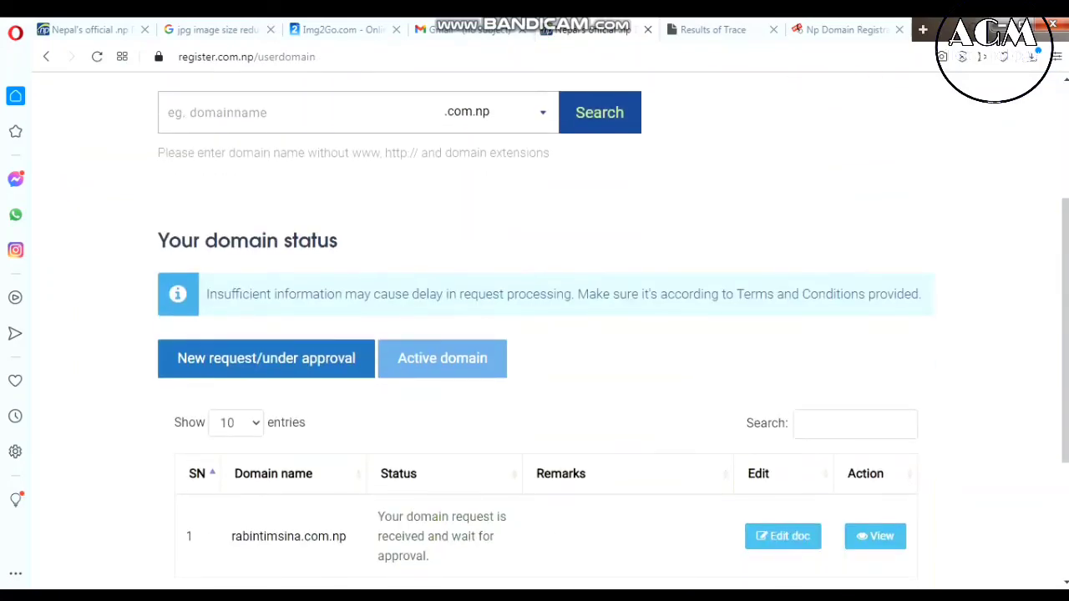
scroll(535, 334, "down", 1)
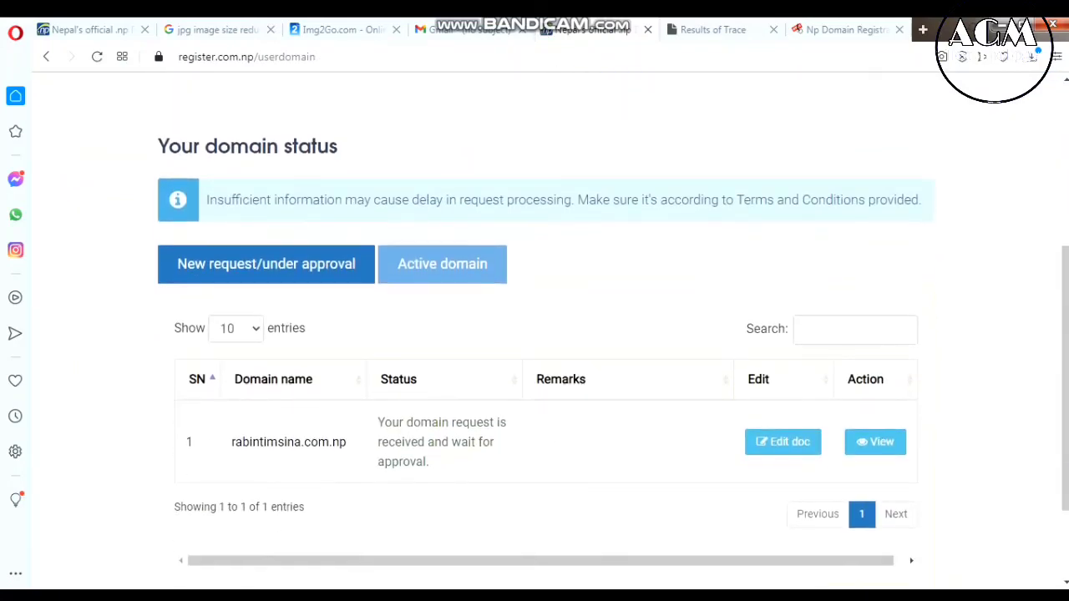